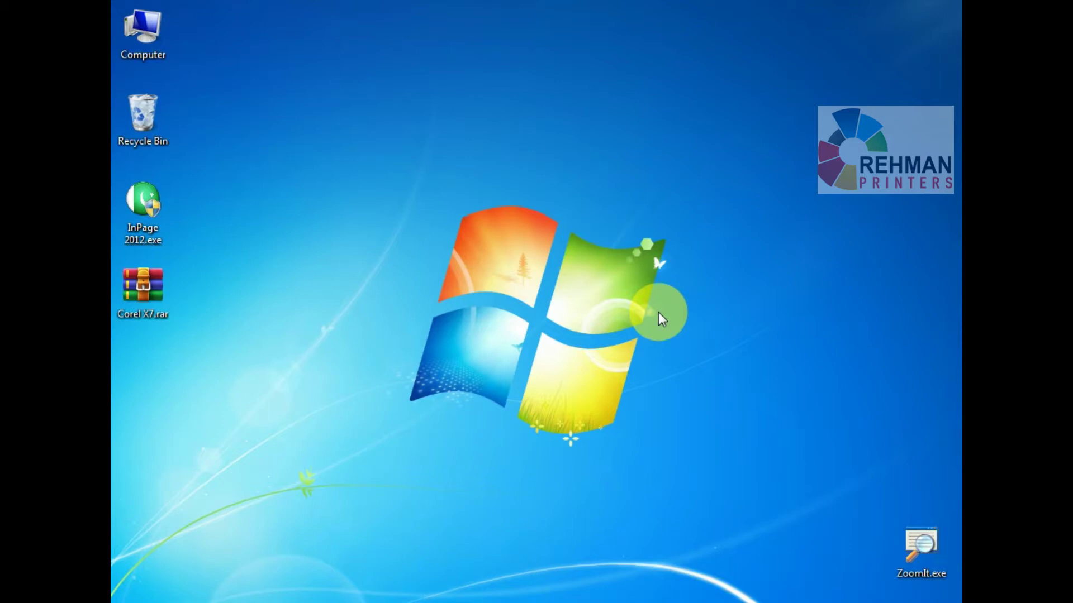
# Extract the Corel X7.rar archive onto the desktop and open the extracted Corel X7 folder
pyautogui.moveTo(217, 357); pyautogui.dragTo(111, 278)
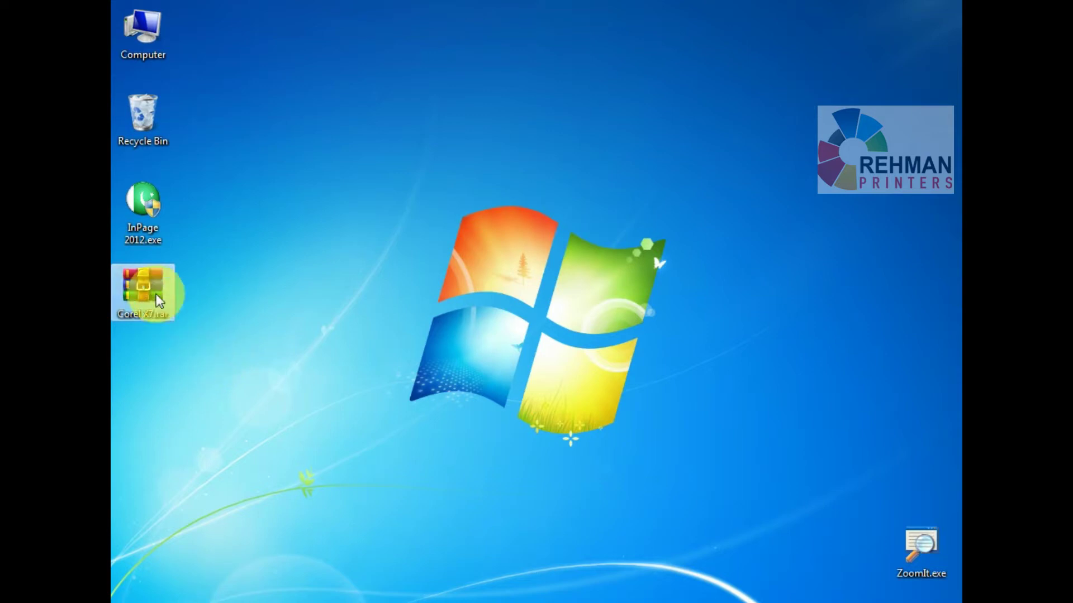
pyautogui.rightClick(140, 282)
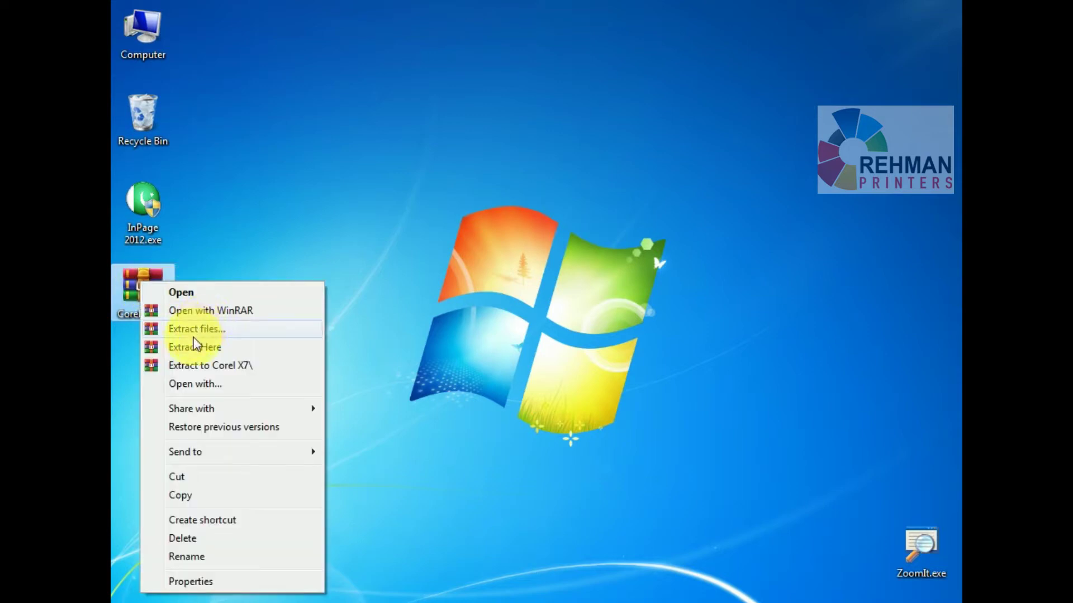
pyautogui.click(194, 348)
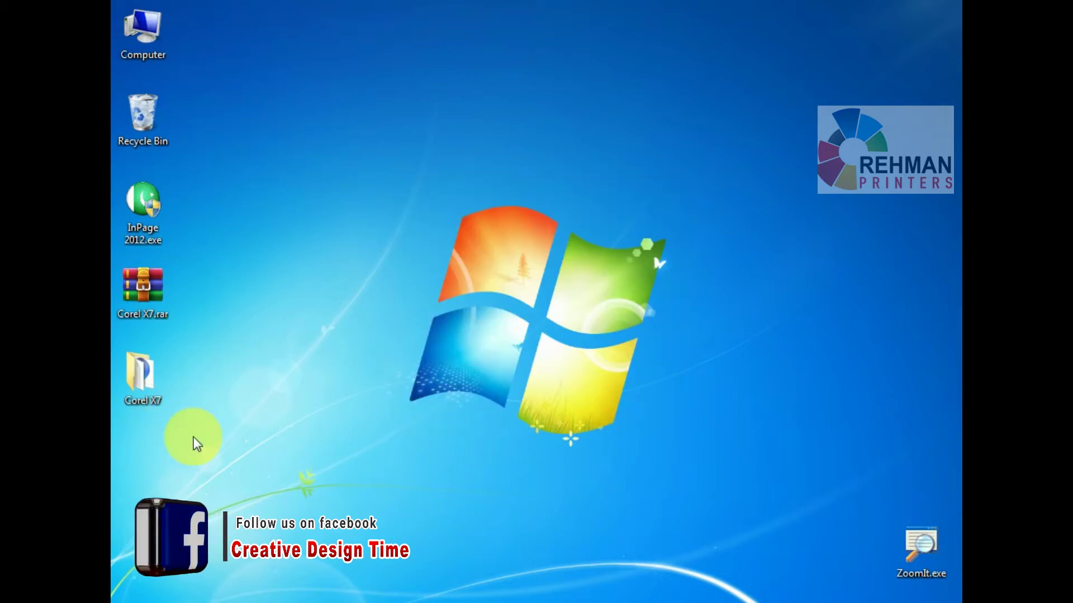
pyautogui.moveTo(194, 437); pyautogui.dragTo(132, 374)
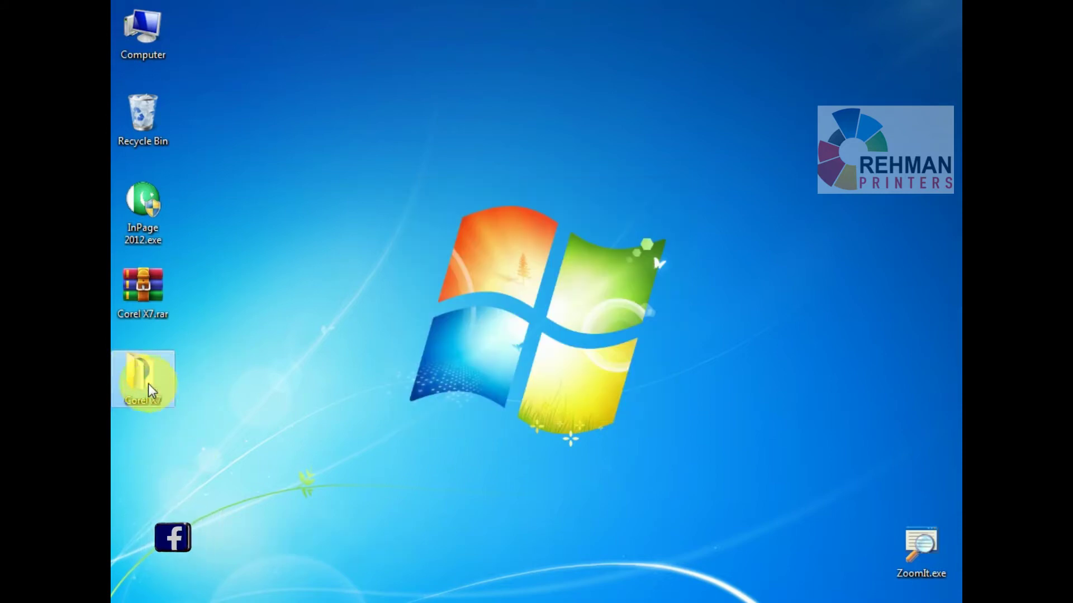
pyautogui.doubleClick(148, 382)
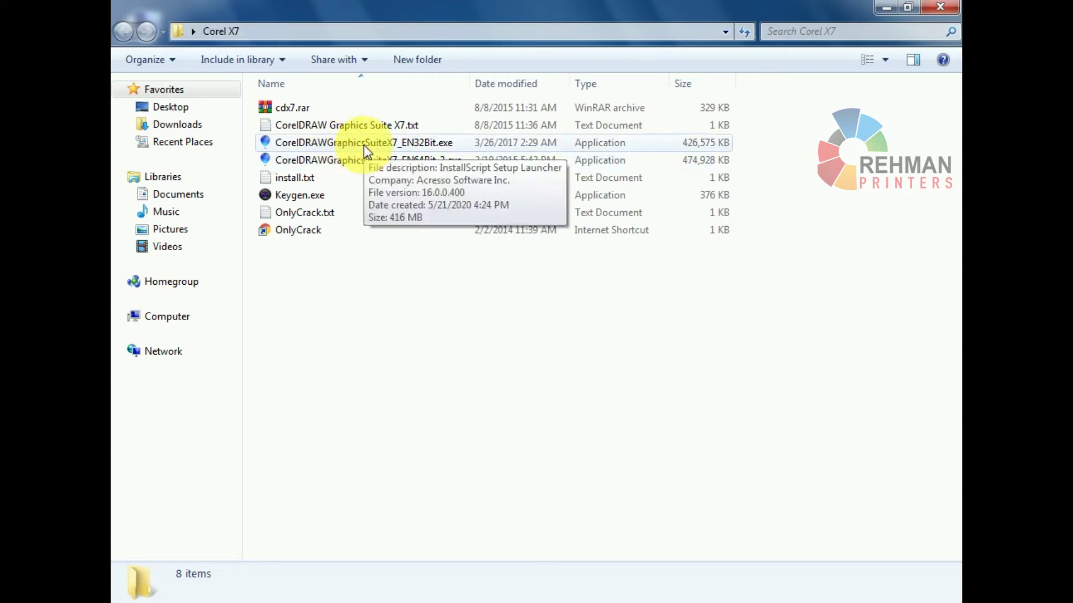
# Run CorelDRAWGraphicsSuiteX7_EN64Bit_2.exe to install the Microsoft .NET Framework 4.5 prerequisite, and restart the system
pyautogui.click(336, 160)
pyautogui.rightClick(336, 160)
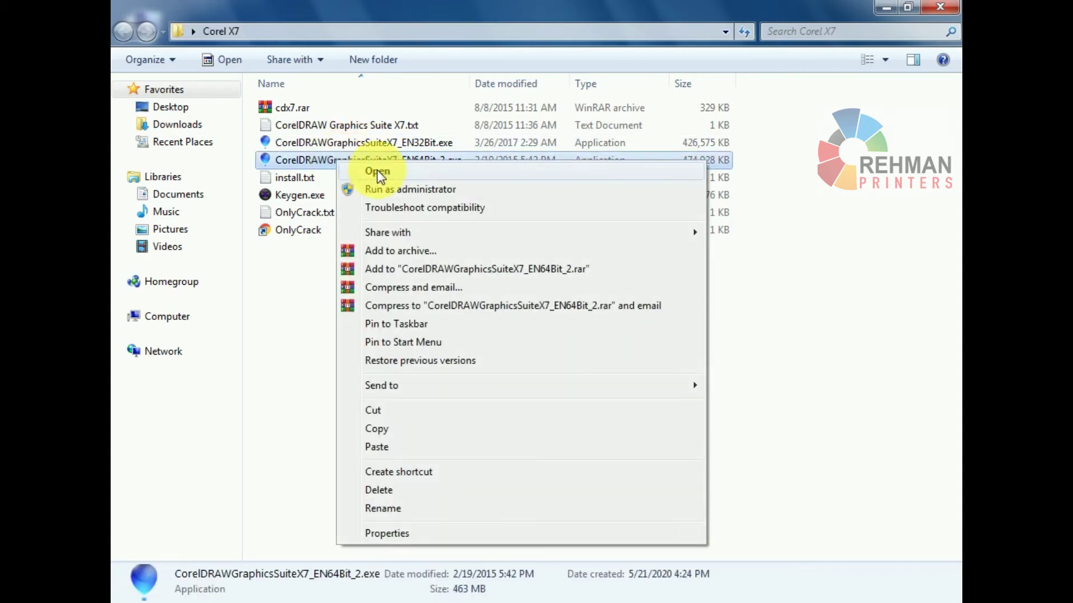
pyautogui.click(377, 171)
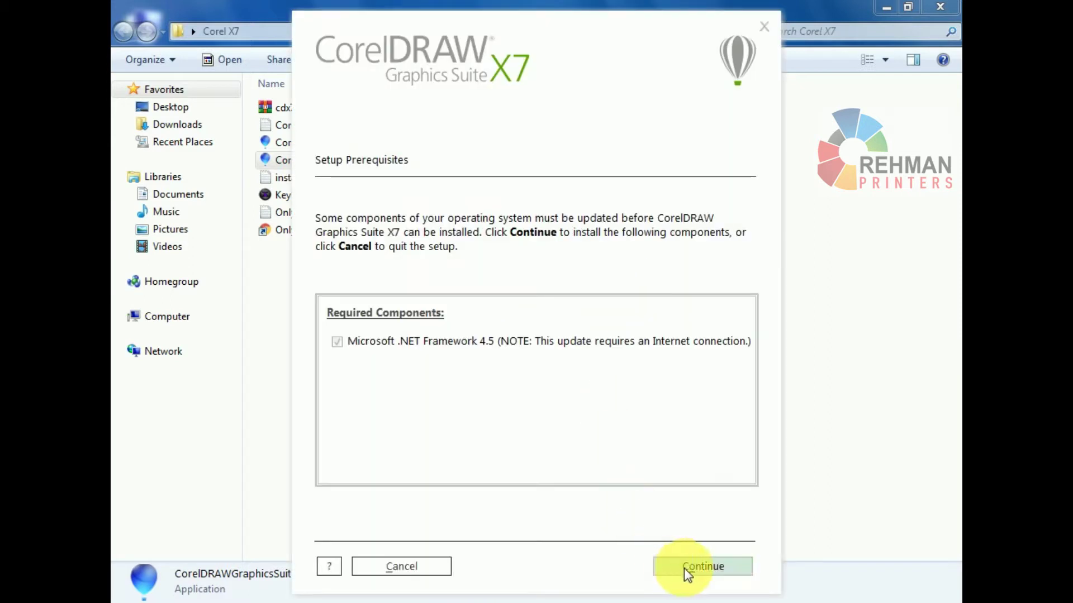
pyautogui.click(684, 568)
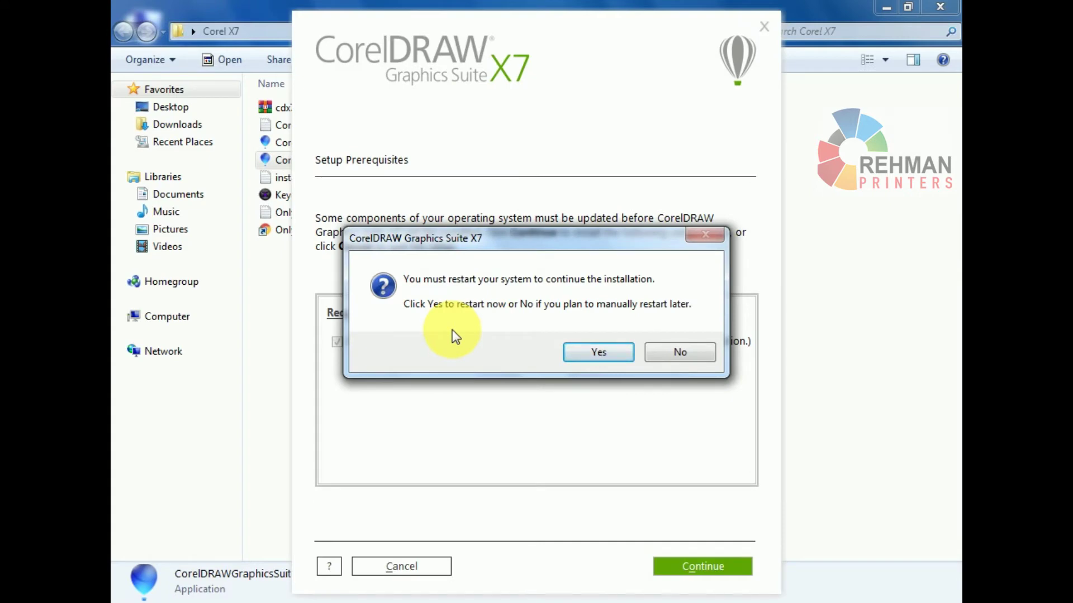
pyautogui.click(598, 352)
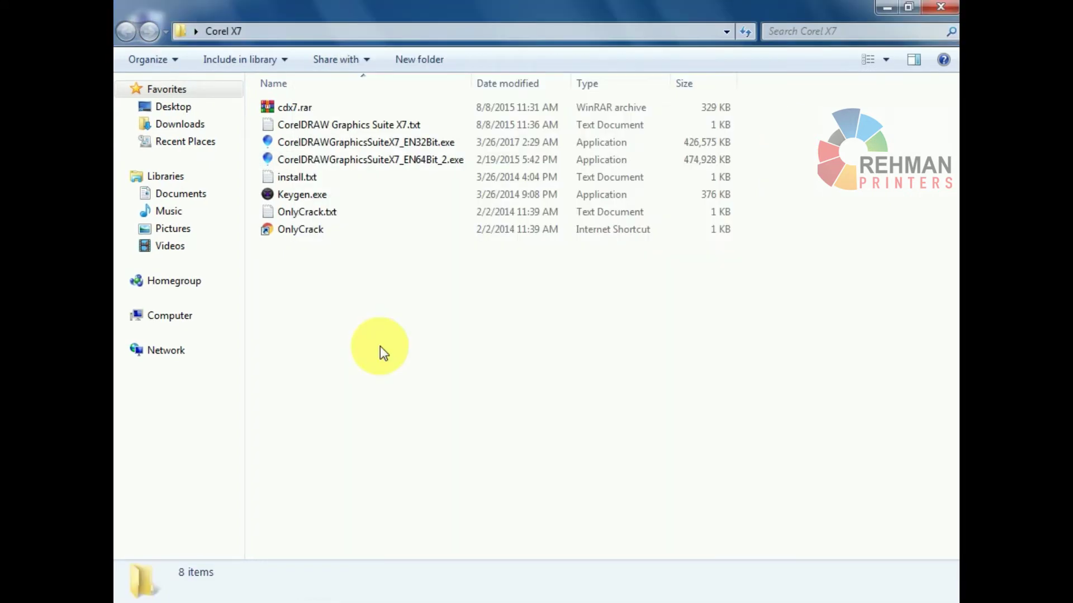
# Run the 64-bit CorelDRAW setup again, accepting the license agreement and choosing the trial without a serial number
pyautogui.rightClick(361, 161)
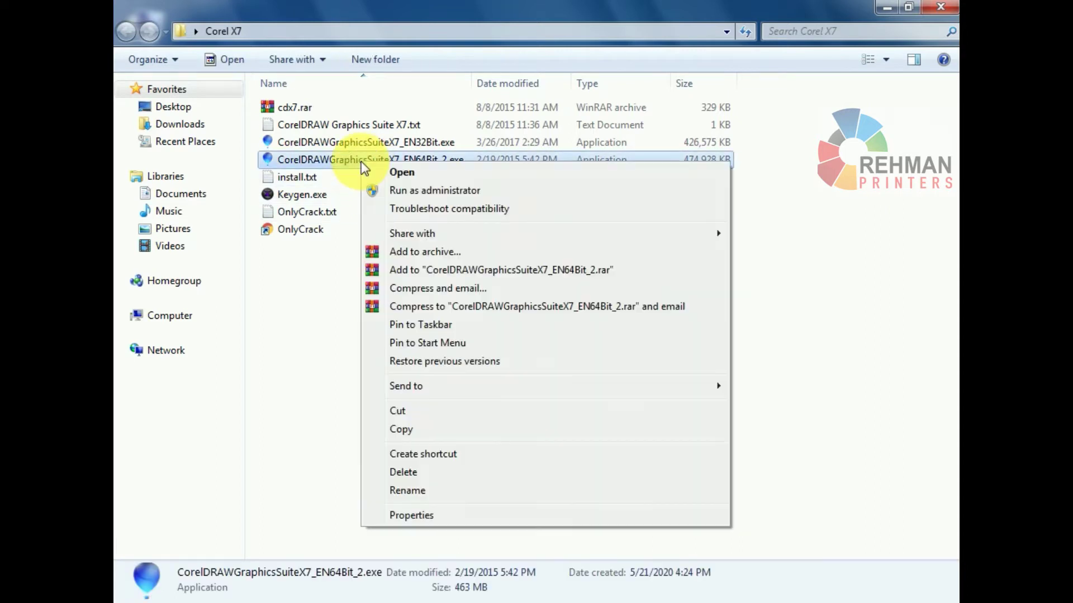
pyautogui.click(416, 173)
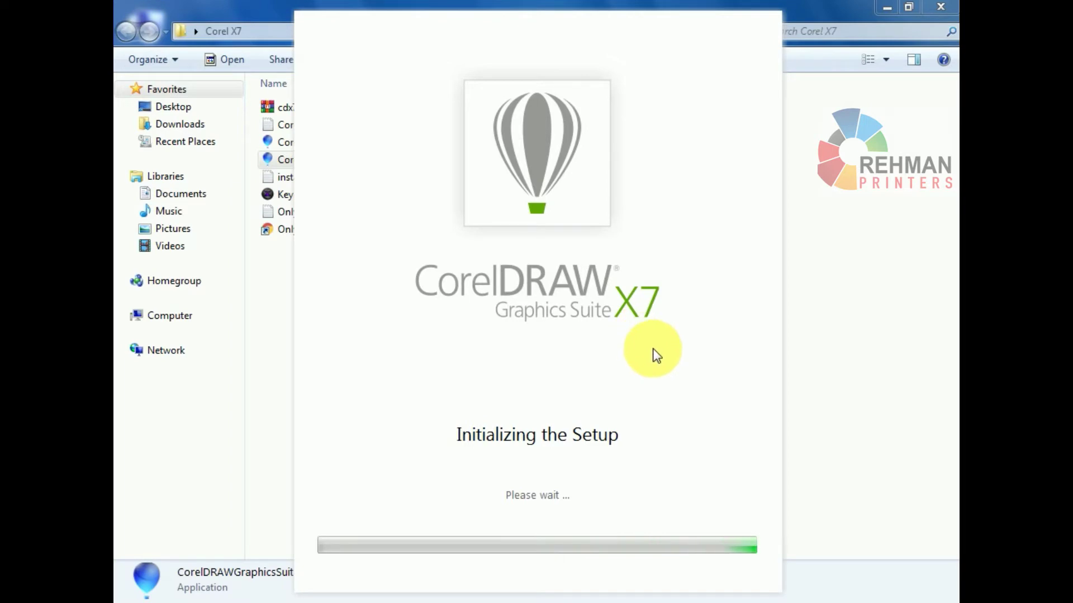
pyautogui.click(326, 525)
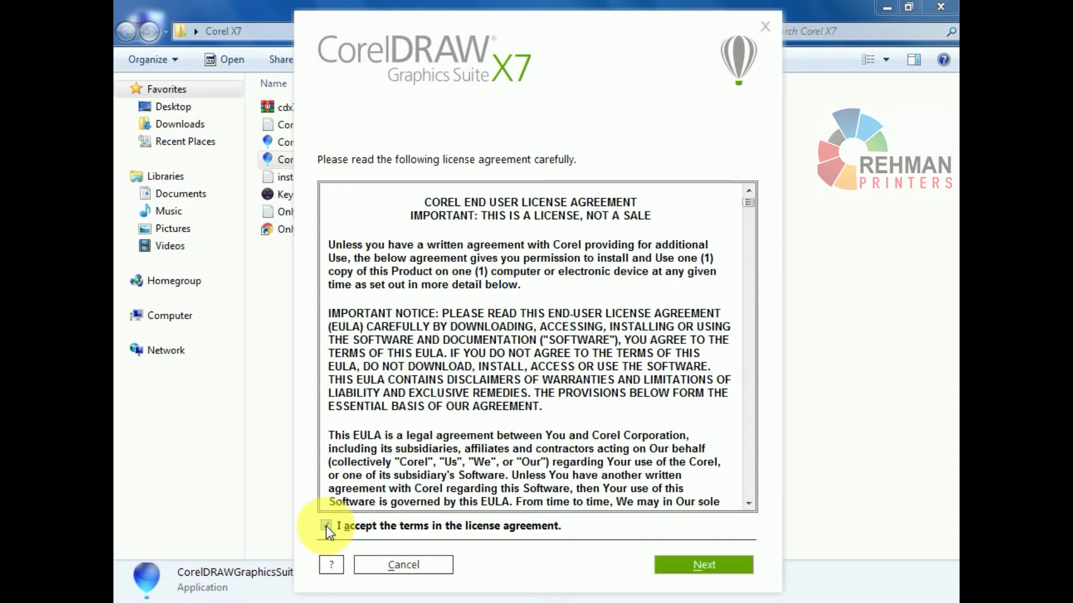
pyautogui.click(728, 568)
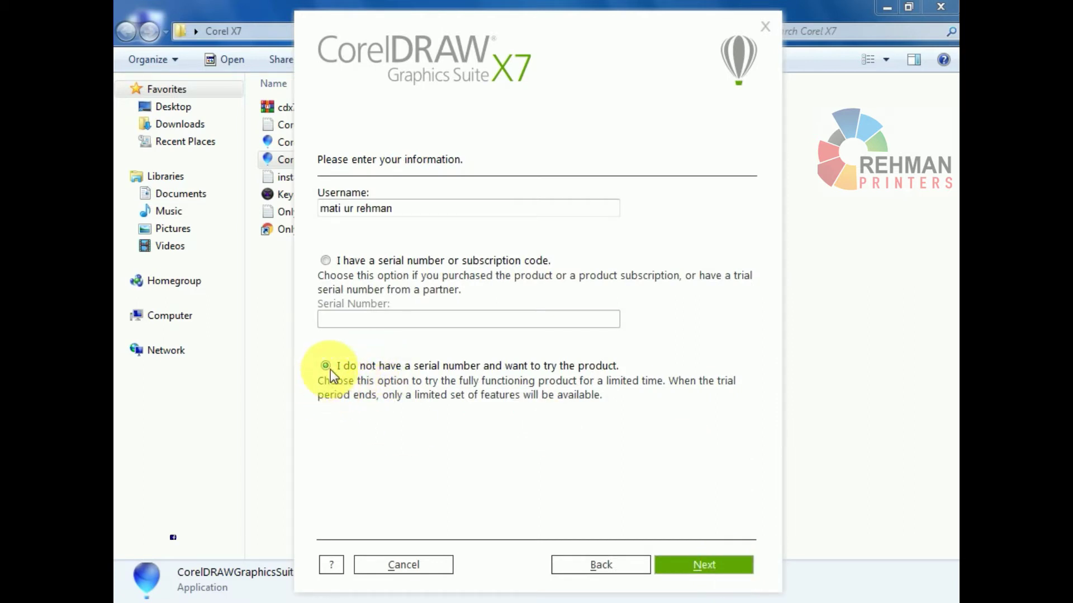
pyautogui.click(695, 565)
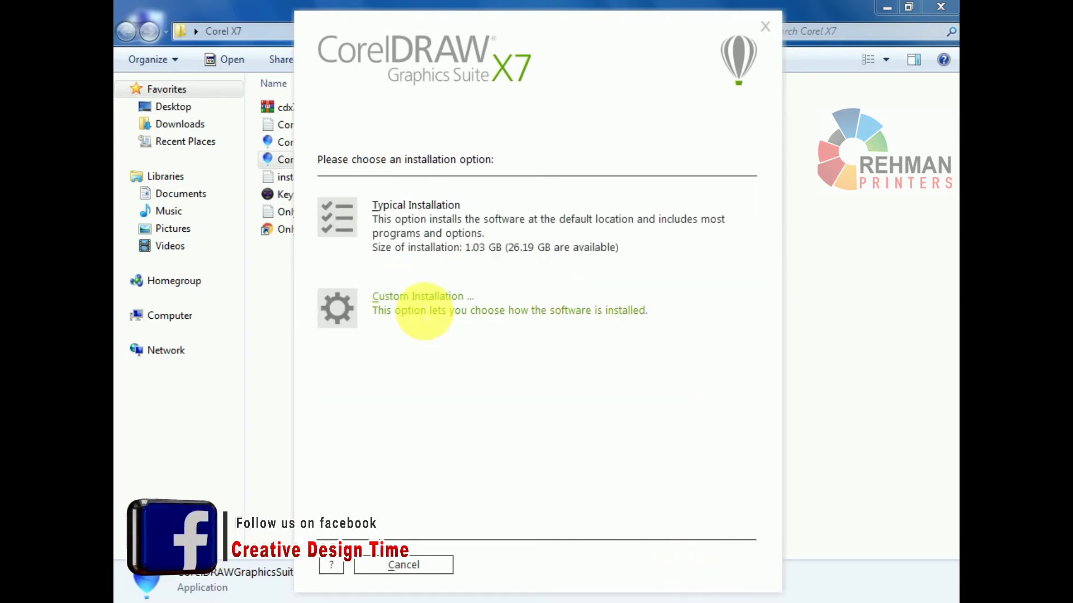
# Choose a custom installation with only CorelDRAW included, excluding PHOTO-PAINT, CONNECT, CAPTURE and Bitstream Font Navigator
pyautogui.click(419, 308)
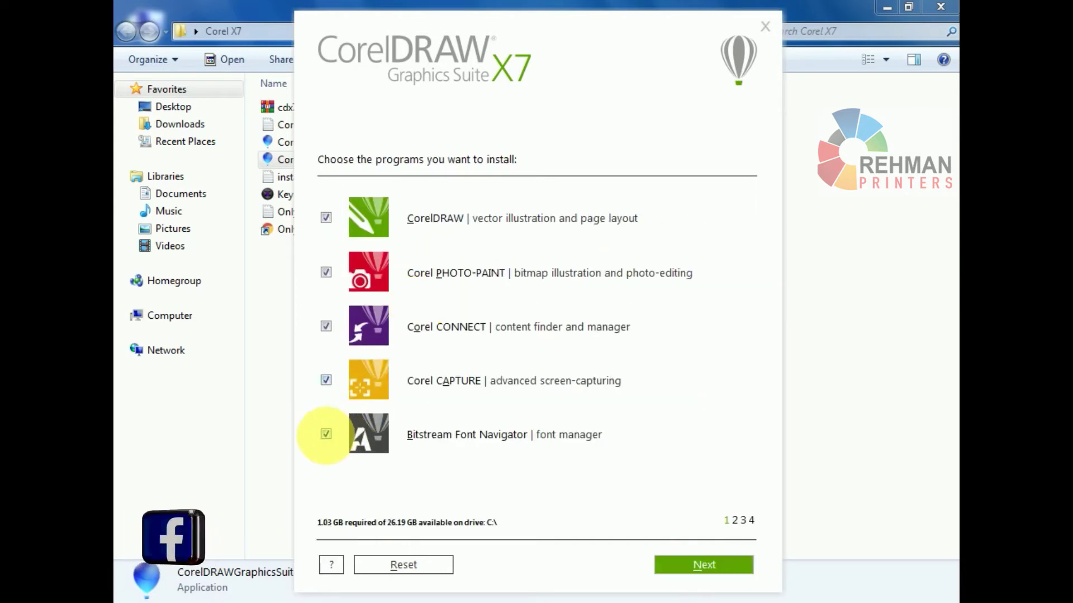
pyautogui.click(325, 434)
pyautogui.click(326, 380)
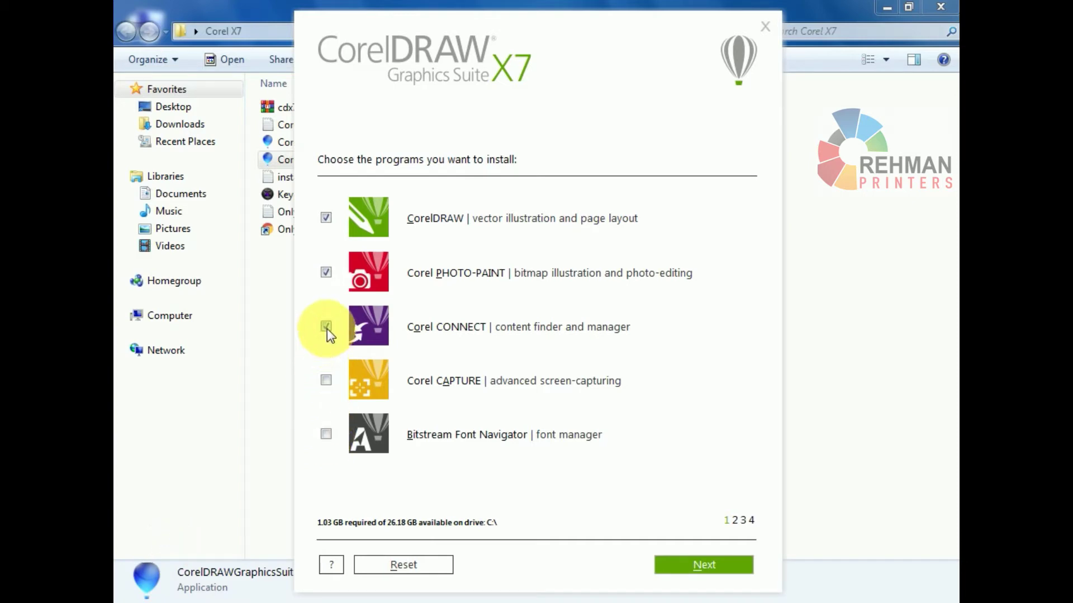
pyautogui.click(325, 272)
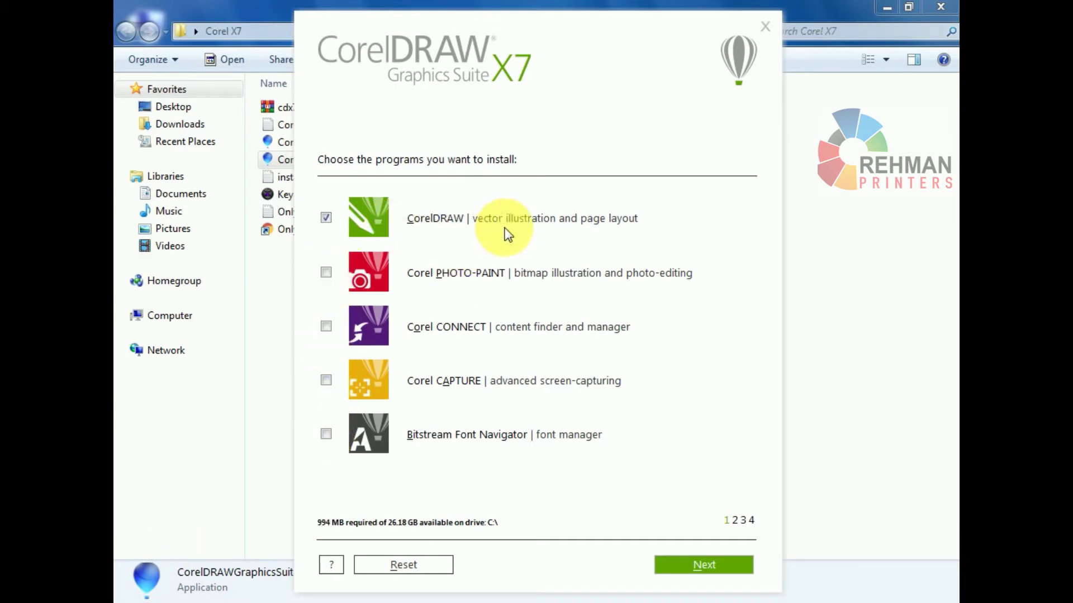
# Install CorelDRAW with the default features, additional options and installation folder, and finish the setup
pyautogui.click(695, 572)
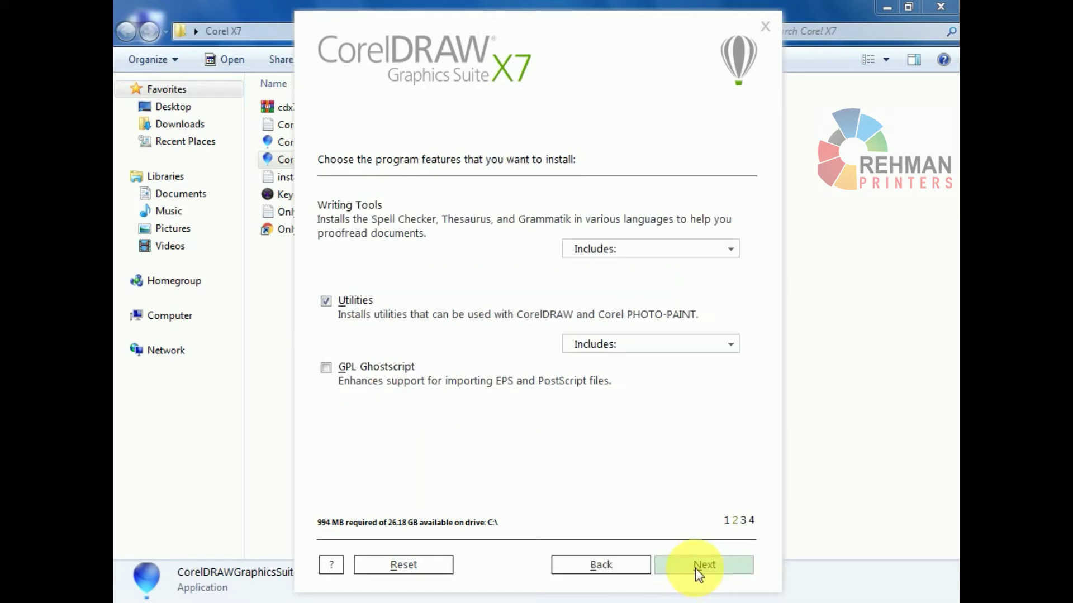
pyautogui.click(695, 568)
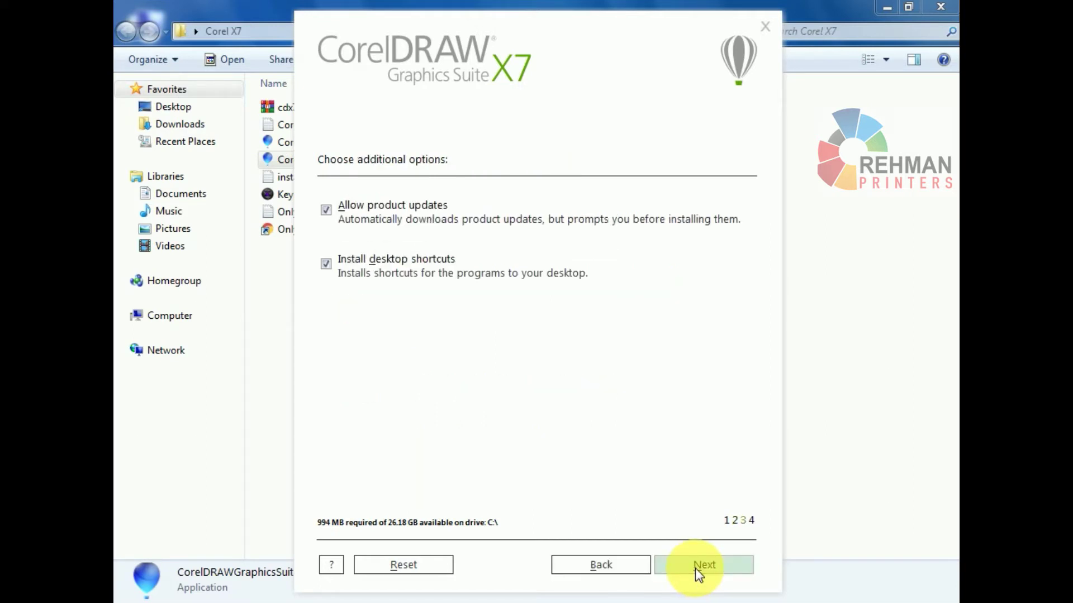
pyautogui.click(695, 568)
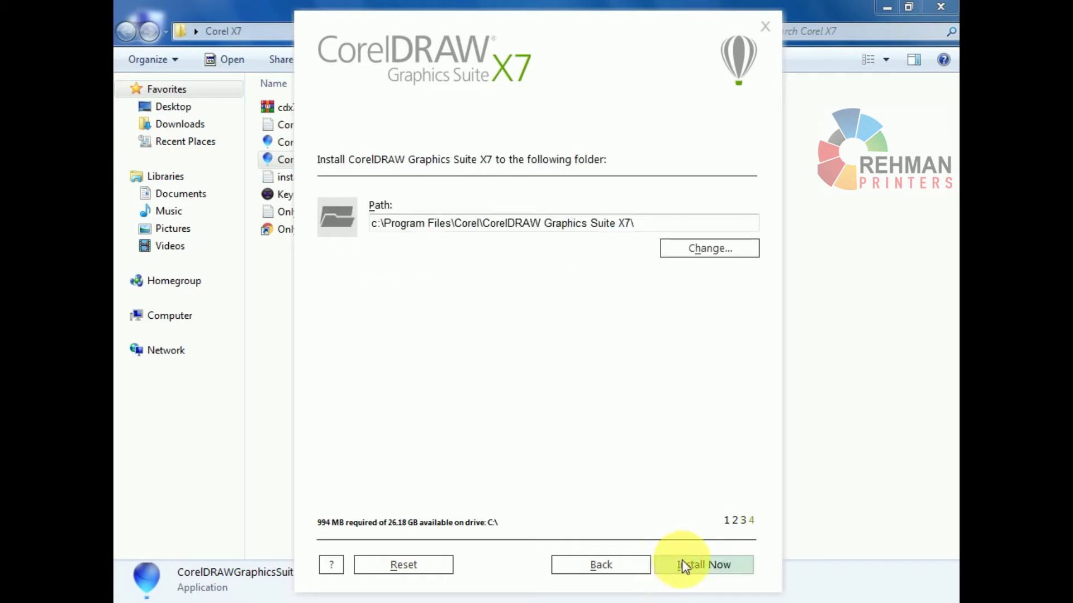
pyautogui.click(683, 565)
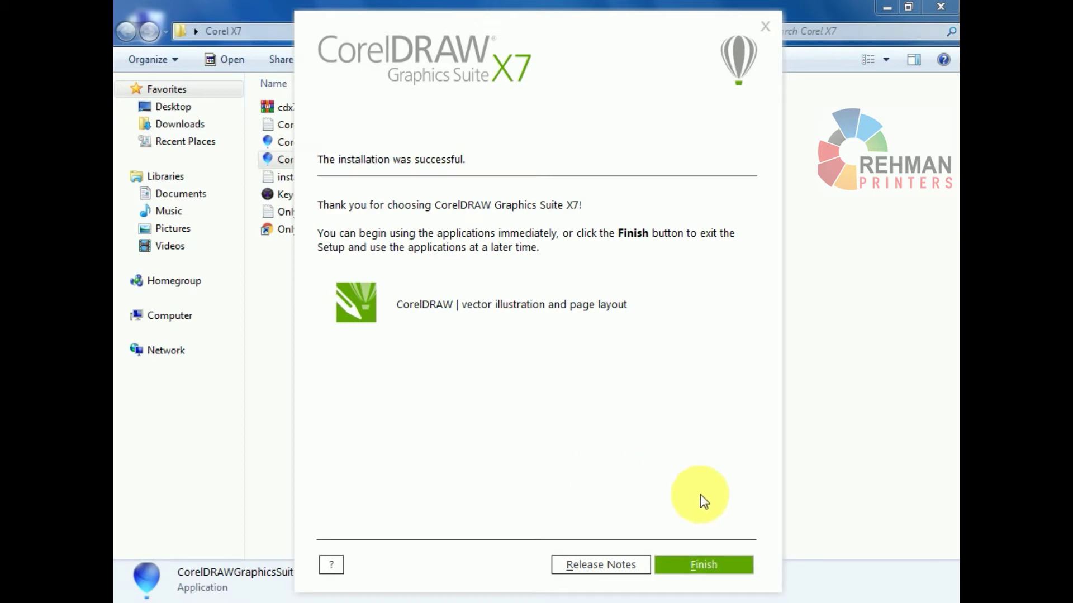
pyautogui.click(714, 568)
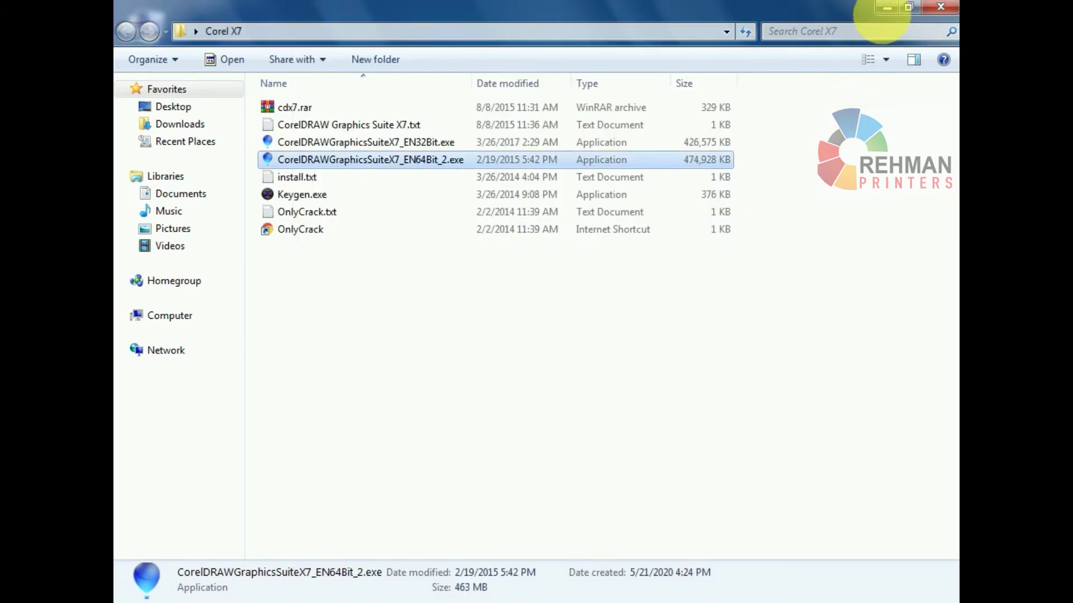
# Minimize the Corel X7 folder window and launch CorelDRAW X7 (64-Bit) from its desktop shortcut
pyautogui.click(887, 8)
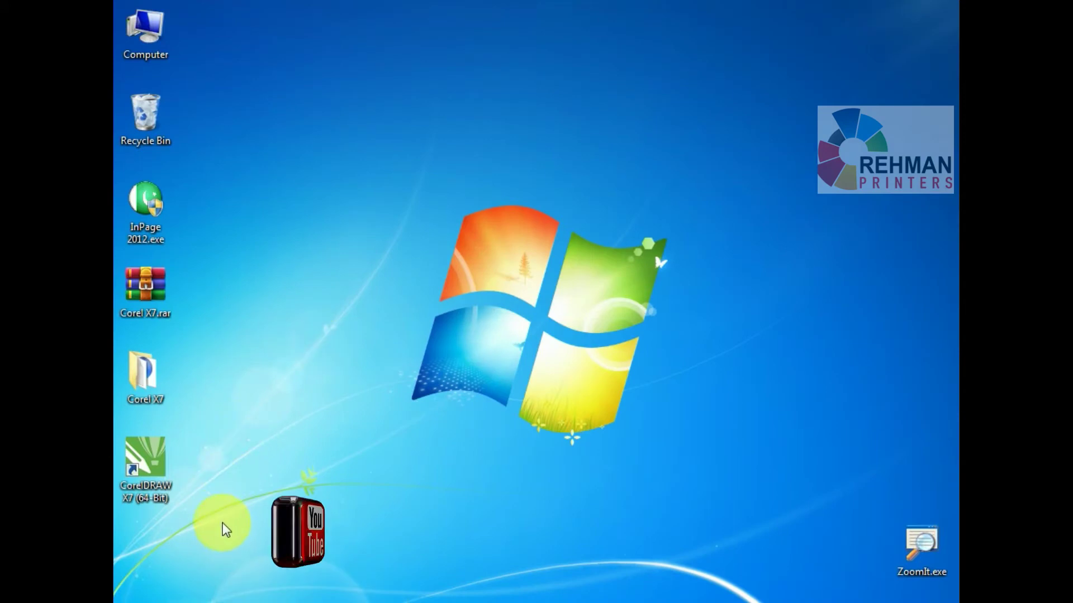
pyautogui.moveTo(222, 520); pyautogui.dragTo(168, 519)
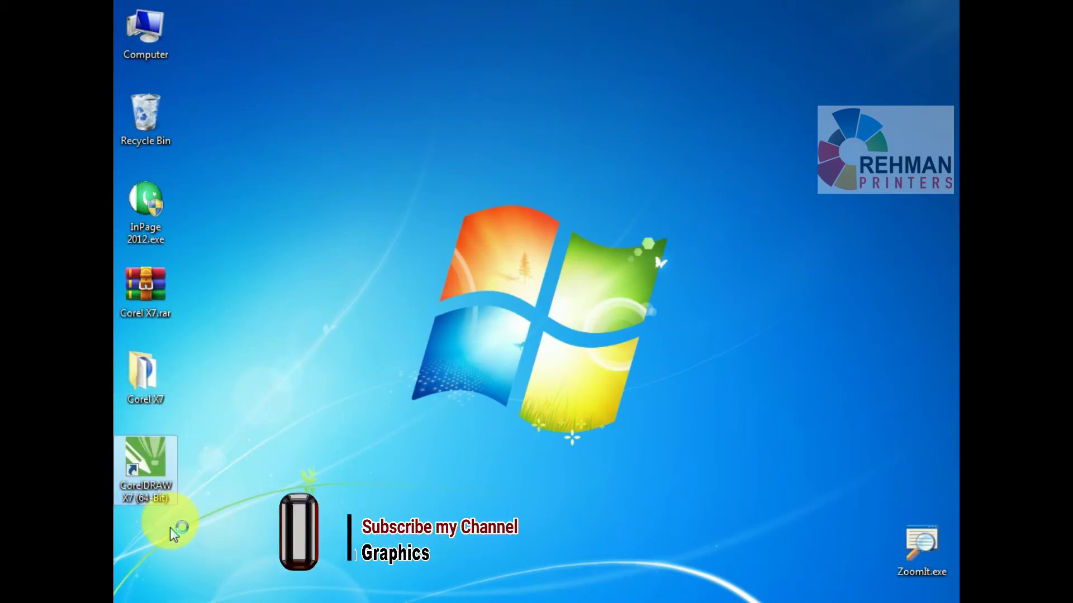
pyautogui.doubleClick(149, 506)
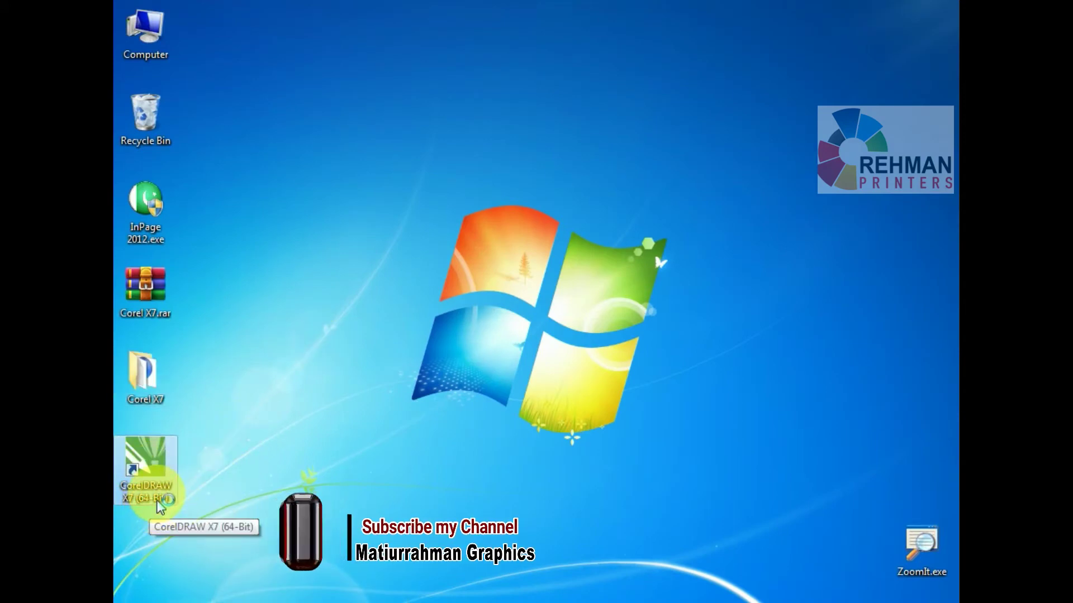
pyautogui.rightClick(156, 457)
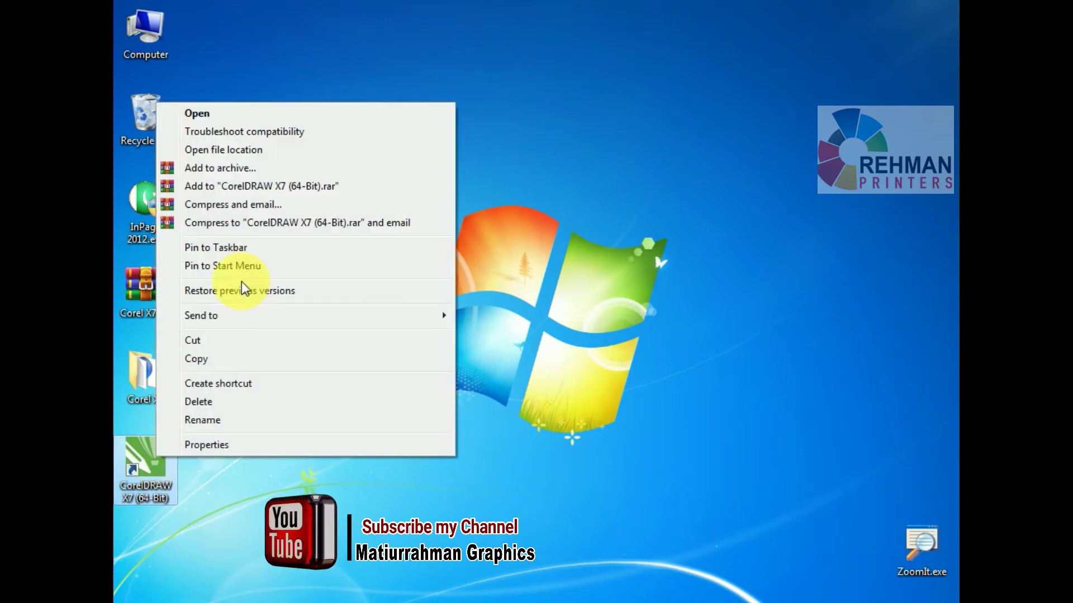
pyautogui.click(270, 118)
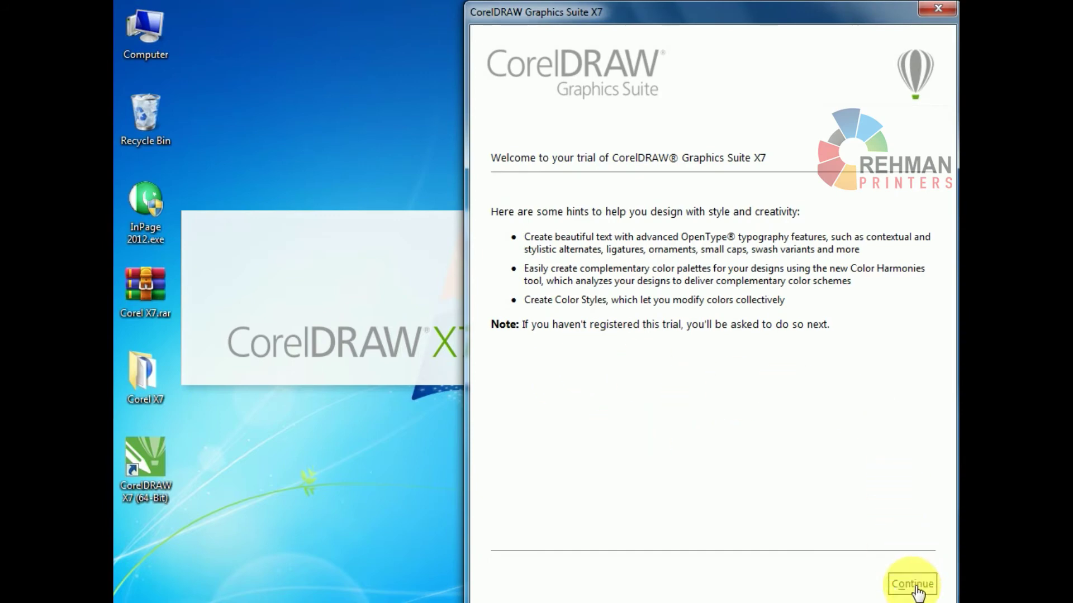
# Continue past the trial welcome page and choose Register Later to start CorelDRAW
pyautogui.click(915, 586)
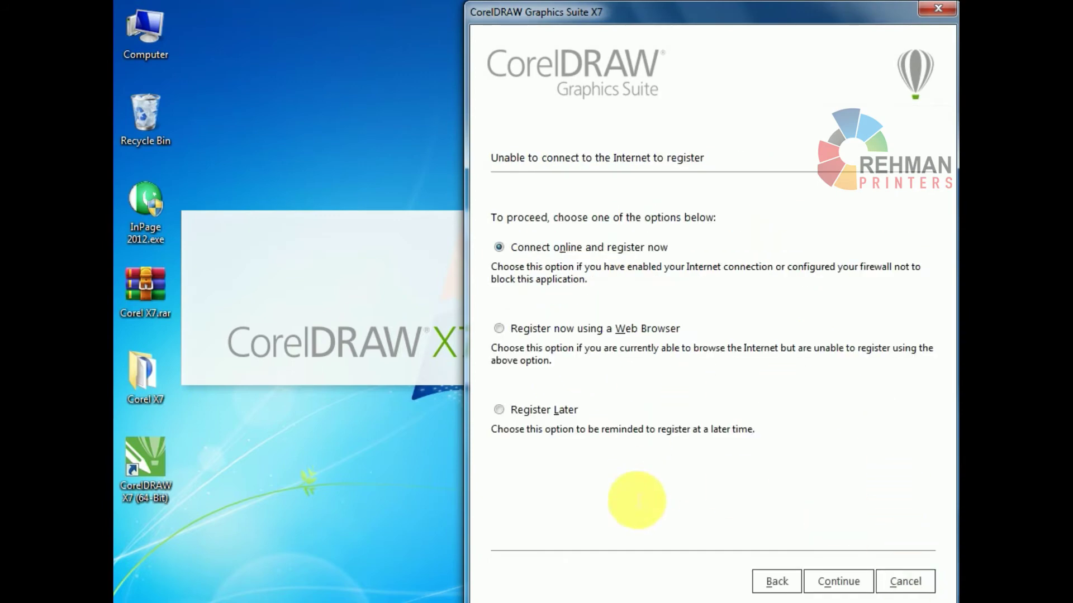
pyautogui.click(499, 411)
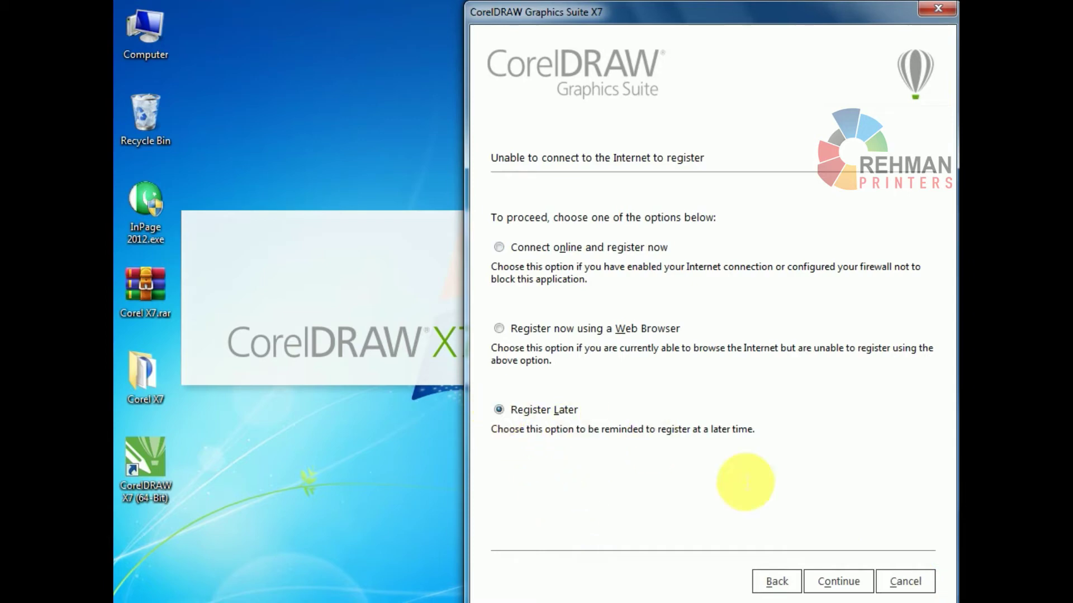
pyautogui.click(840, 583)
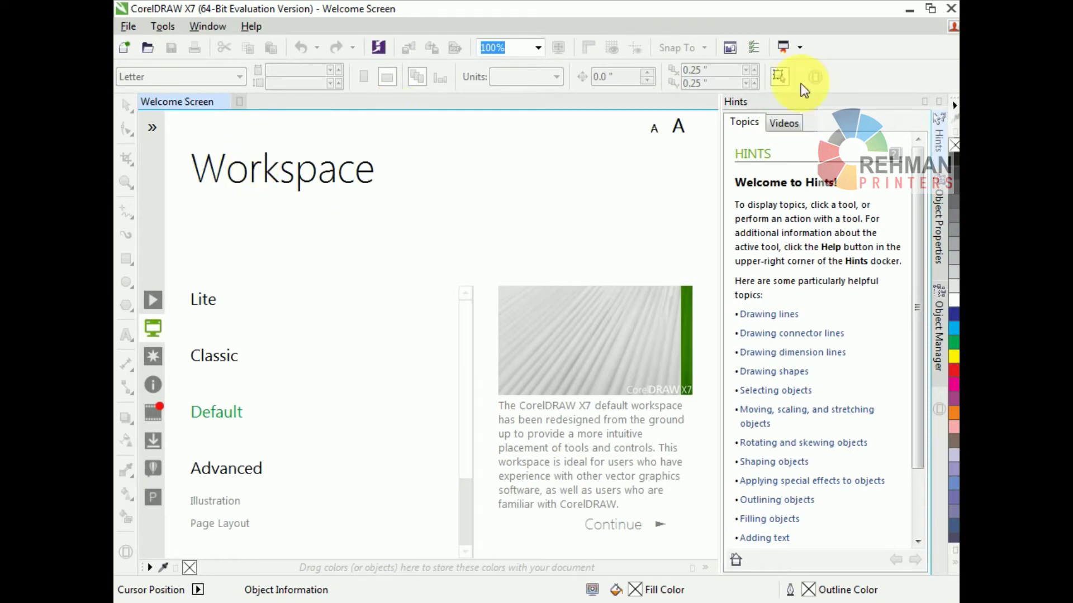
# Close CorelDRAW and open the serial number entry page from the trial notice as an existing purchaser
pyautogui.click(951, 11)
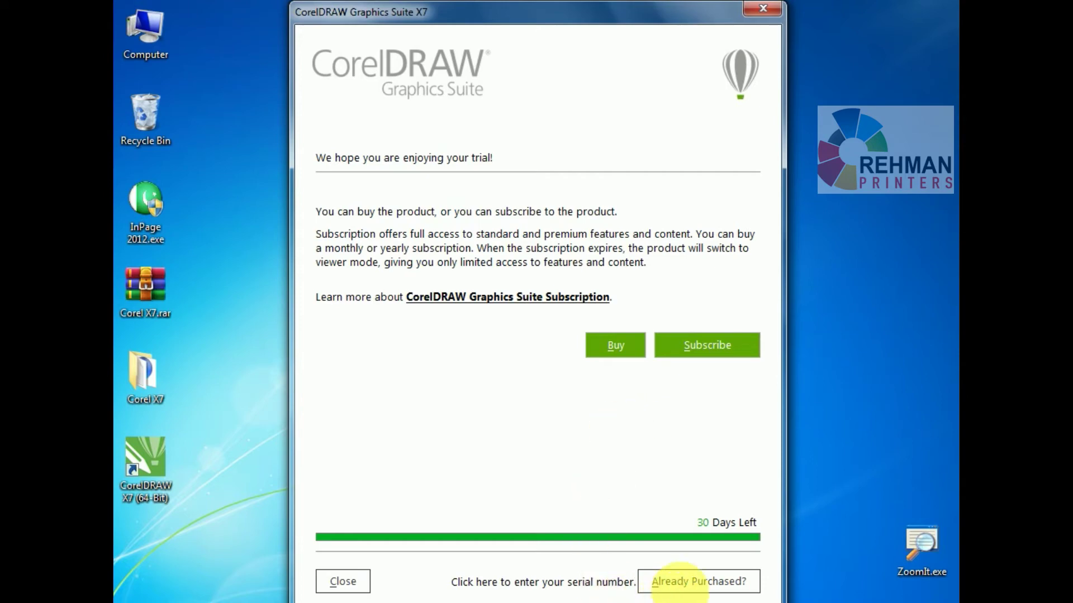
pyautogui.click(685, 586)
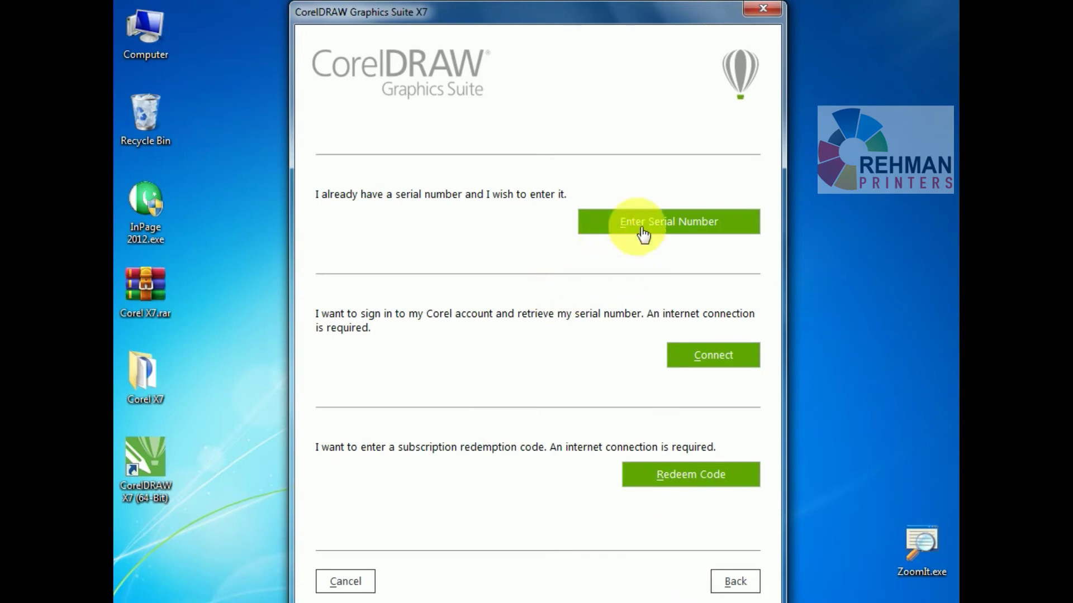
pyautogui.click(644, 231)
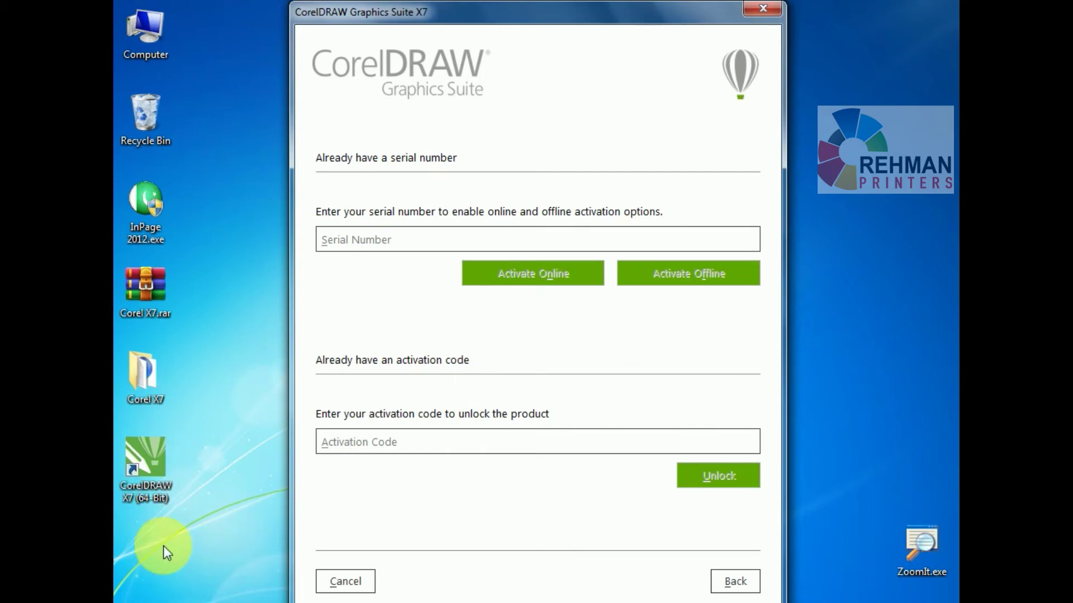
# Bring back the Corel X7 folder window and run Keygen.exe from it
pyautogui.click(268, 601)
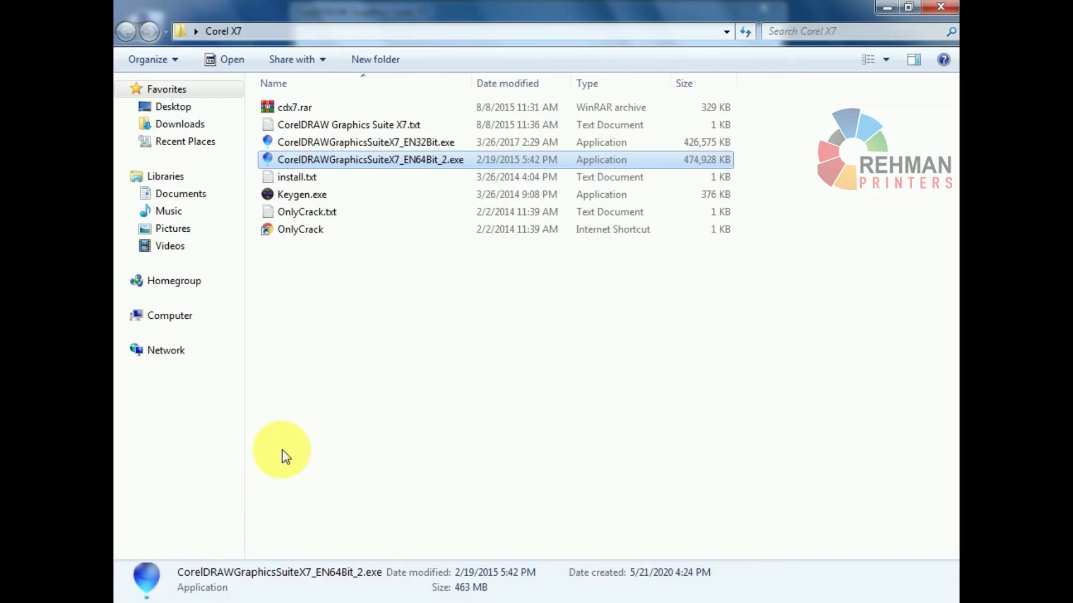
pyautogui.click(273, 194)
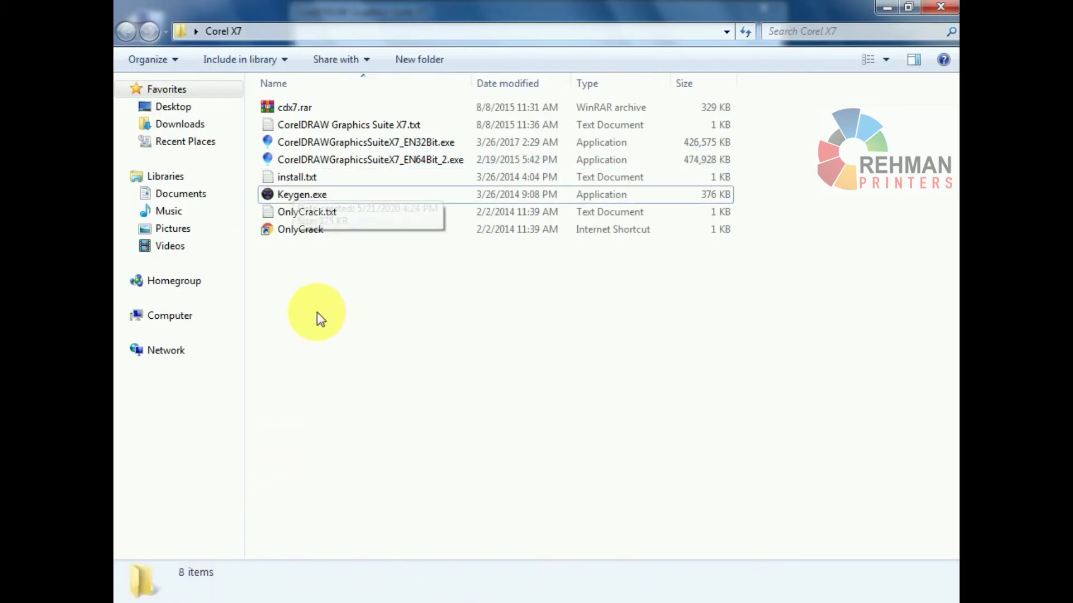
pyautogui.rightClick(290, 200)
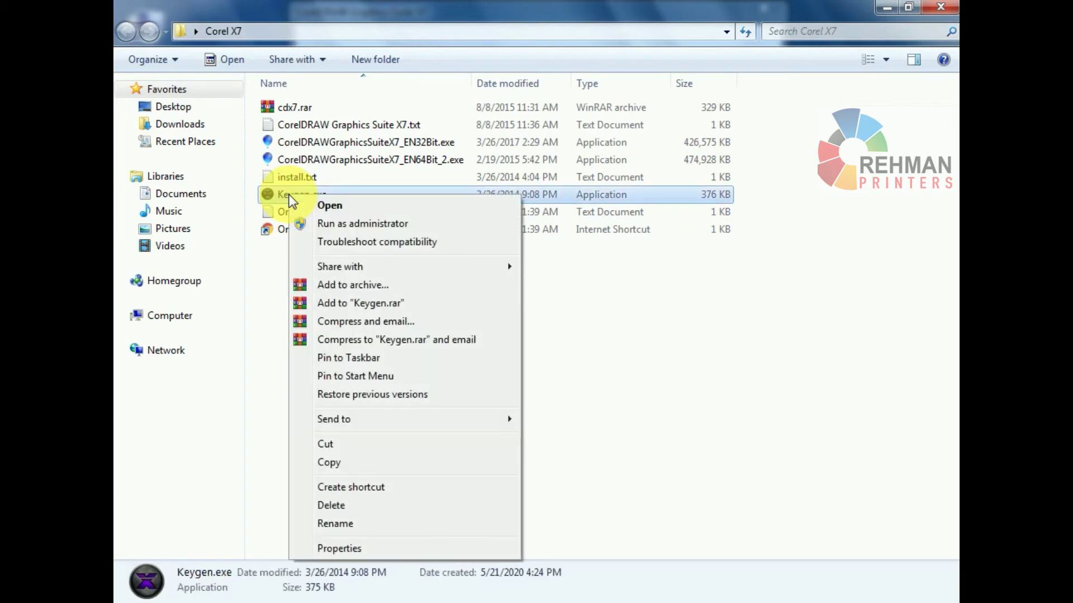
pyautogui.click(331, 206)
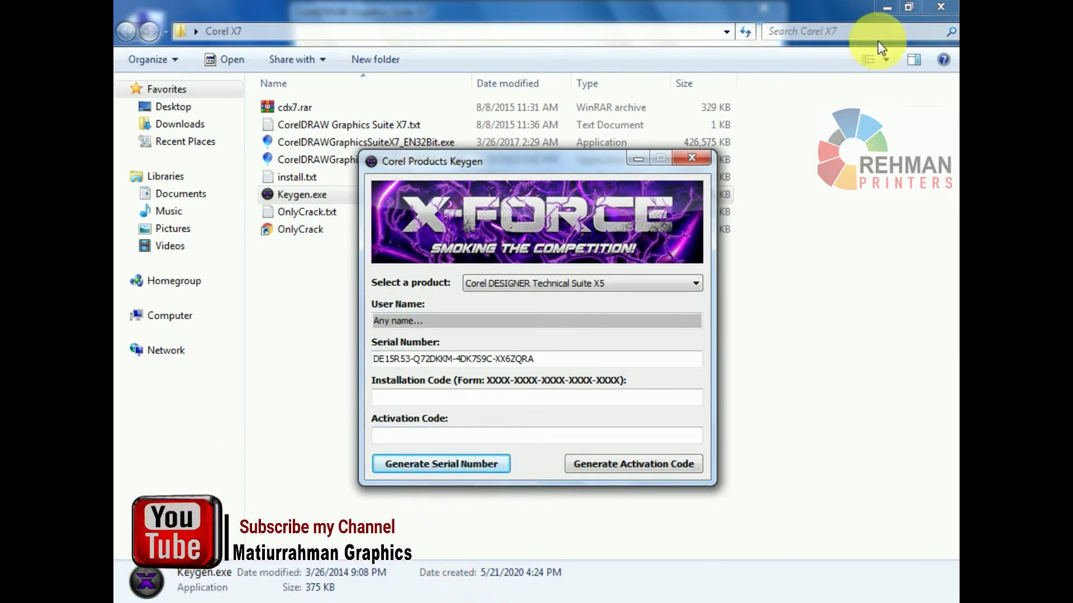
# Minimize the Corel X7 folder window and arrange the keygen and the CorelDRAW activation window side by side
pyautogui.click(886, 8)
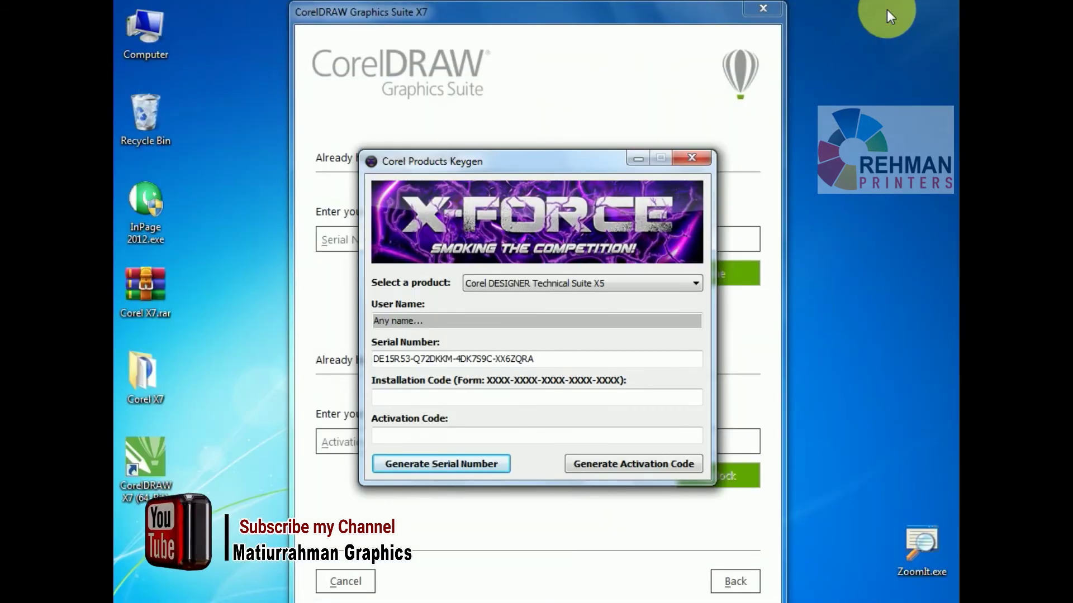
pyautogui.moveTo(552, 152); pyautogui.dragTo(348, 143)
pyautogui.click(484, 11)
pyautogui.moveTo(484, 12); pyautogui.dragTo(646, 18)
pyautogui.moveTo(323, 142); pyautogui.dragTo(326, 128)
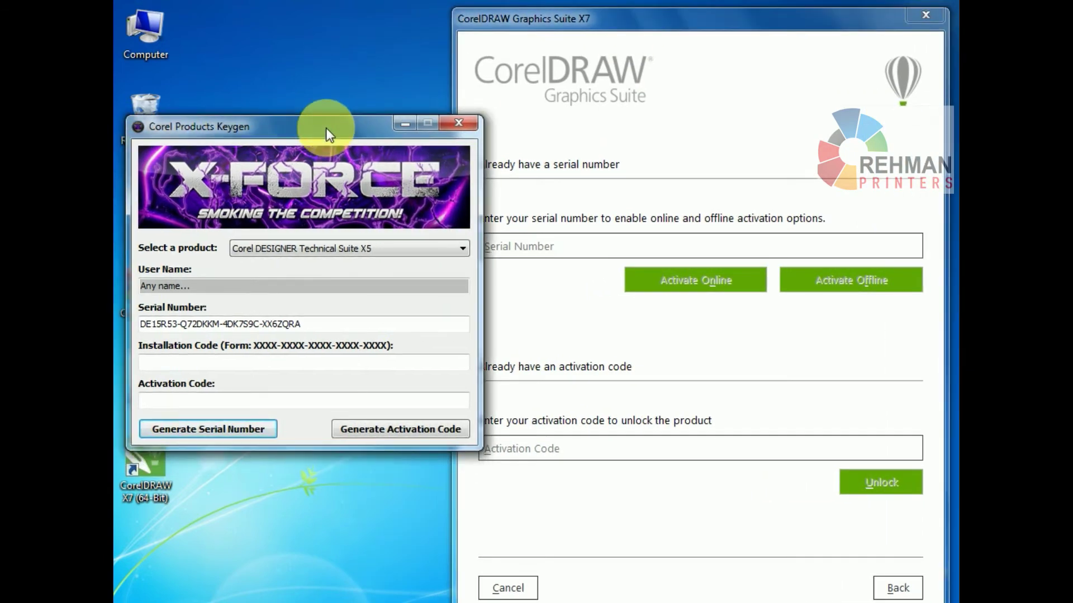
# Select CorelDRAW Graphics Suite X7 as the keygen's product and copy the serial number shown for it
pyautogui.click(441, 249)
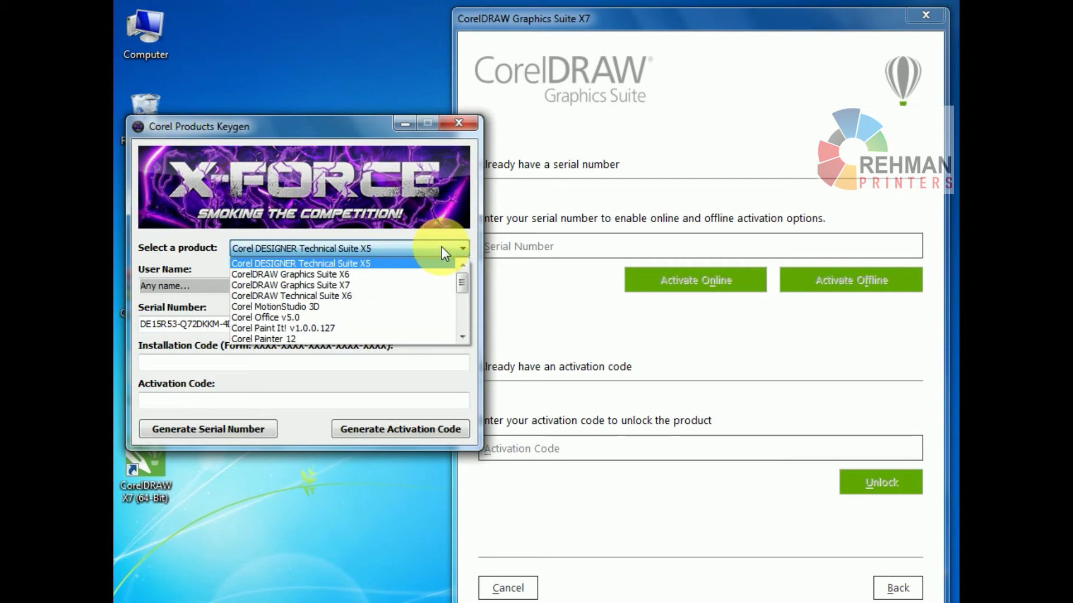
pyautogui.click(348, 286)
pyautogui.moveTo(299, 324); pyautogui.dragTo(140, 325)
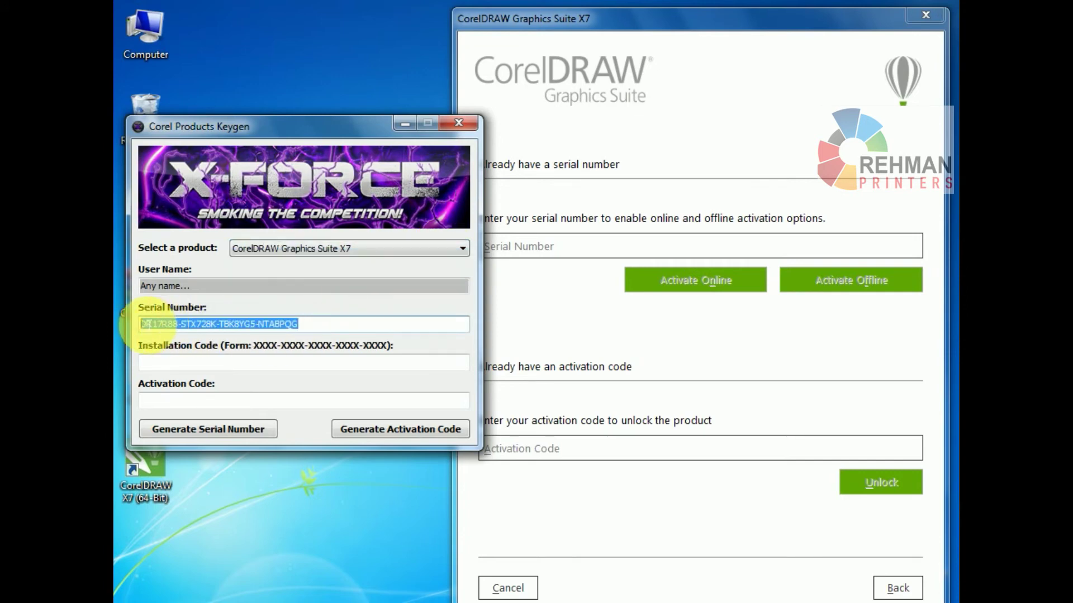
pyautogui.rightClick(236, 329)
pyautogui.click(266, 376)
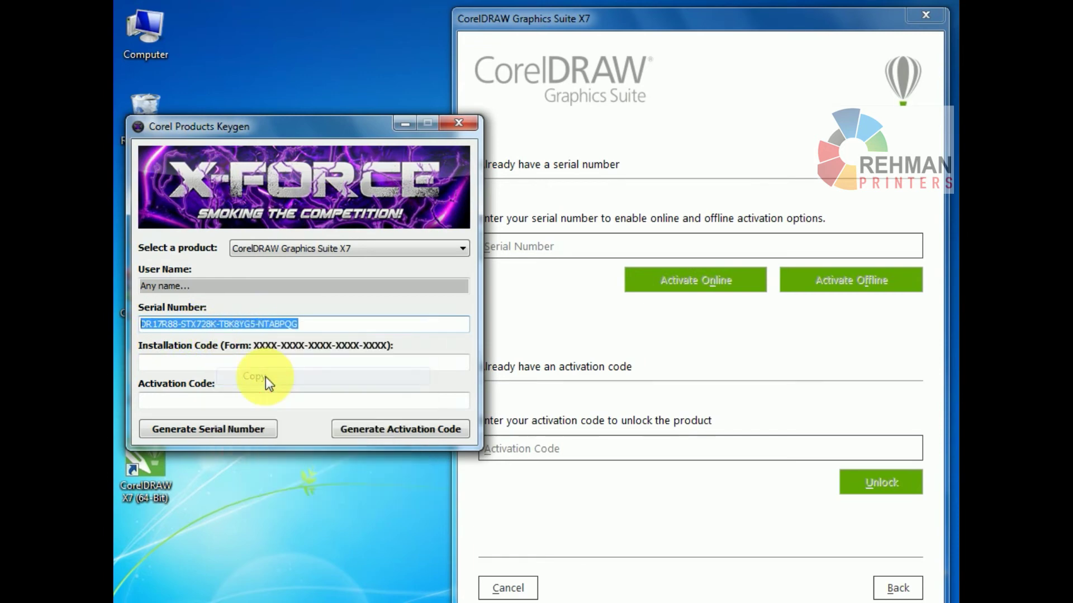
# Paste the serial number into the CorelDRAW activation page, choose offline activation, and move the installation code window beside the keygen
pyautogui.click(564, 253)
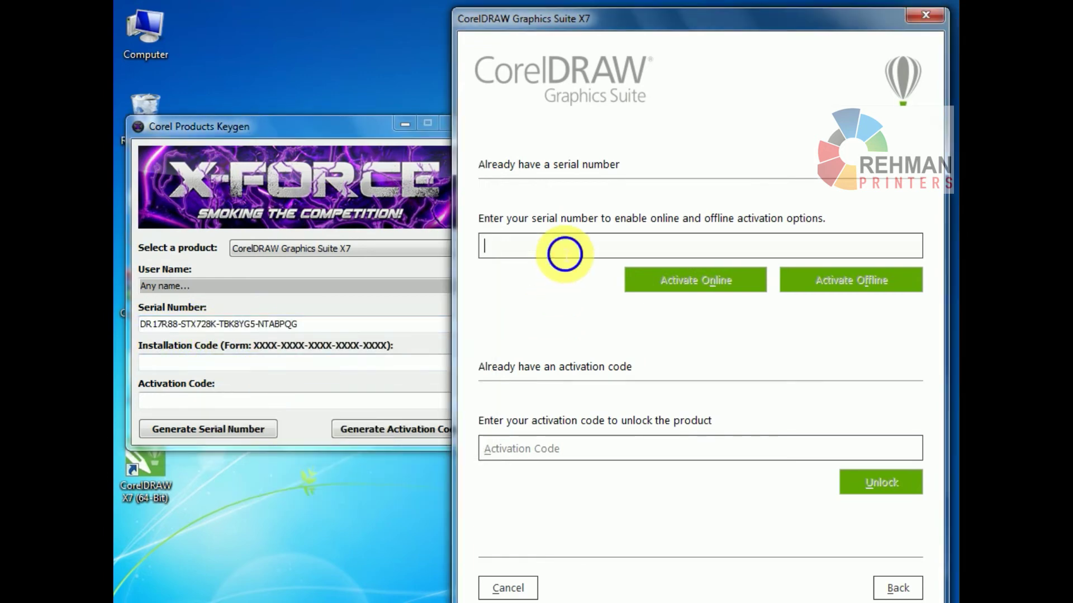
pyautogui.rightClick(561, 254)
pyautogui.click(595, 322)
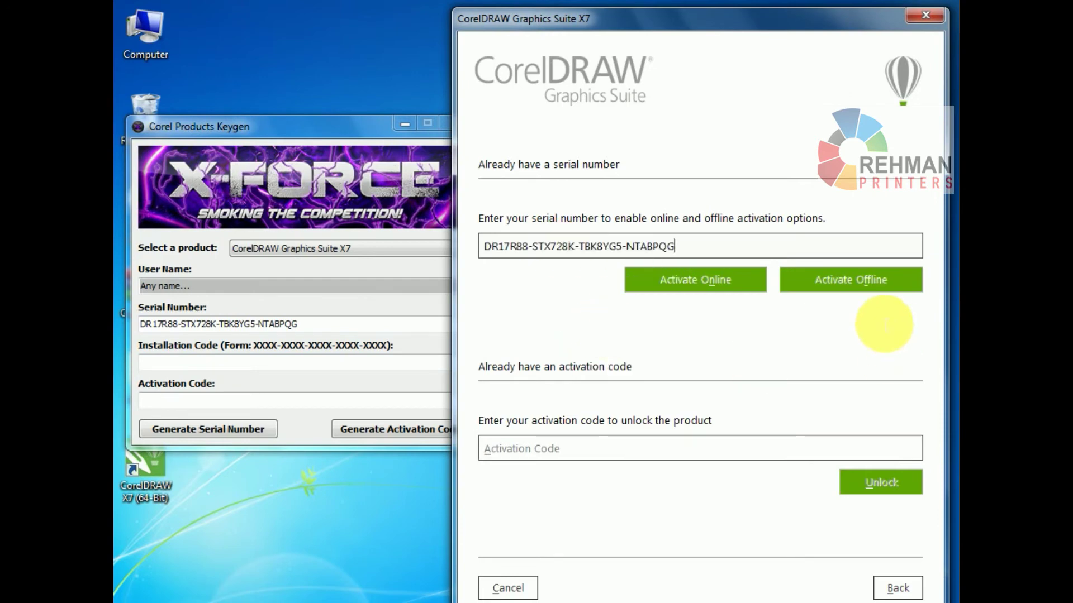
pyautogui.click(865, 289)
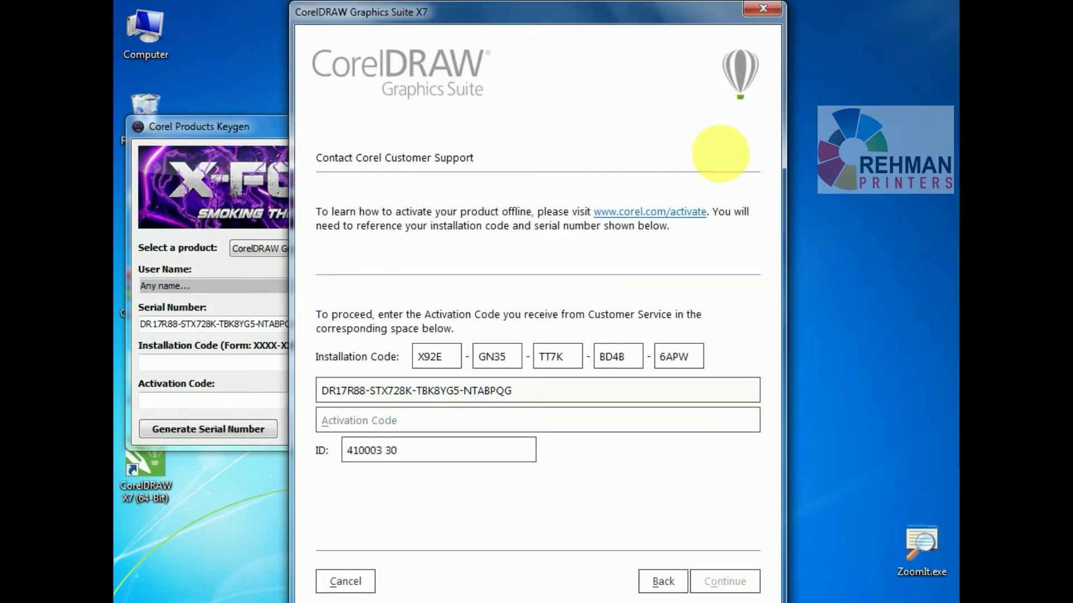
pyautogui.moveTo(553, 15); pyautogui.dragTo(729, 31)
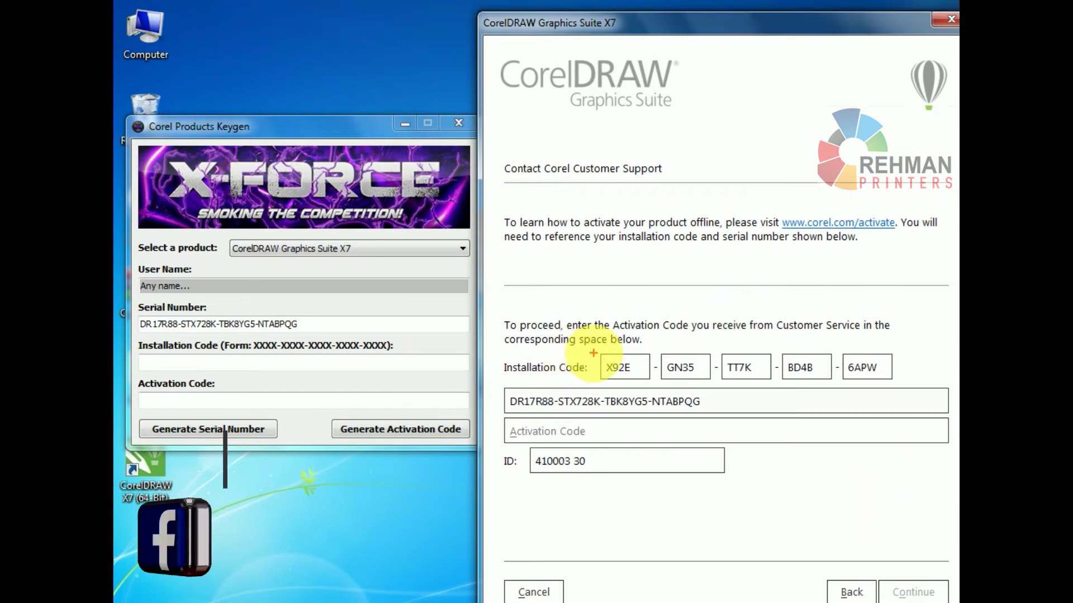
pyautogui.moveTo(593, 351)
pyautogui.mouseDown()
pyautogui.moveTo(745, 386)
pyautogui.moveTo(899, 385)
pyautogui.mouseUp()
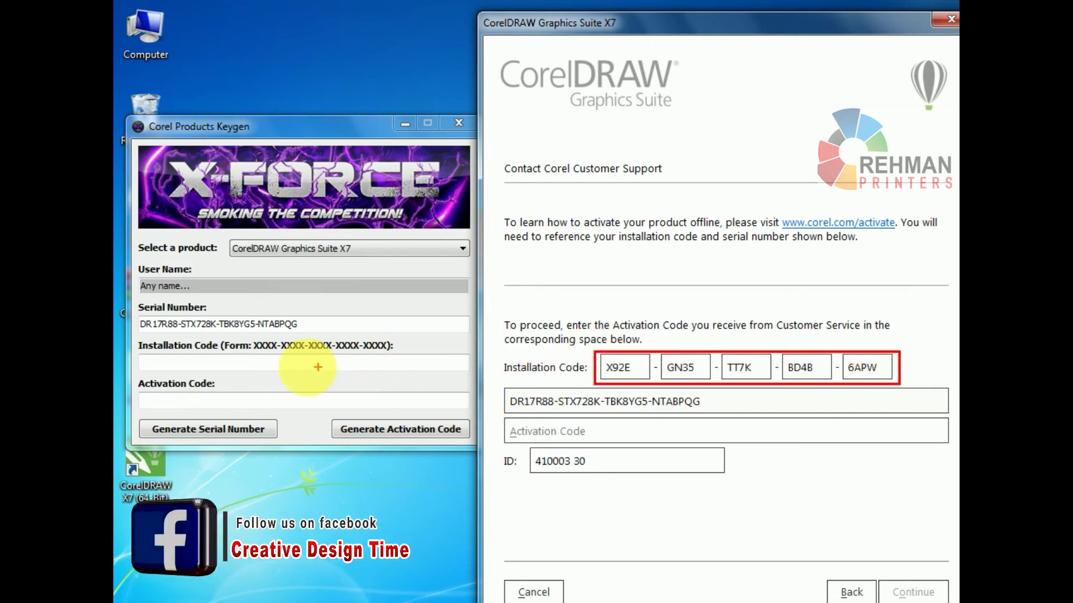
pyautogui.moveTo(300, 363); pyautogui.dragTo(462, 337)
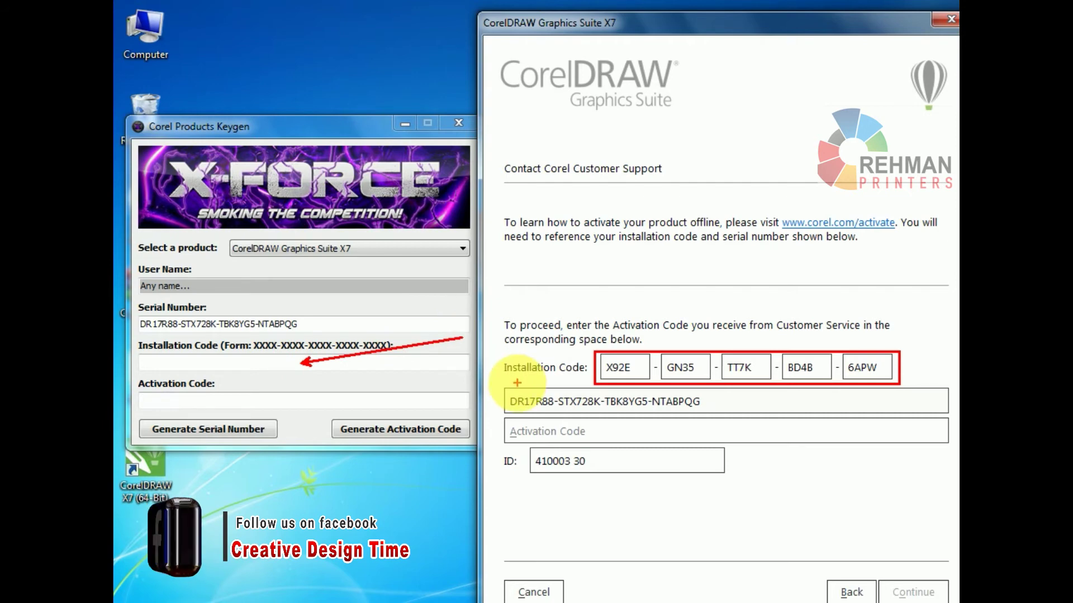
pyautogui.press('Escape')
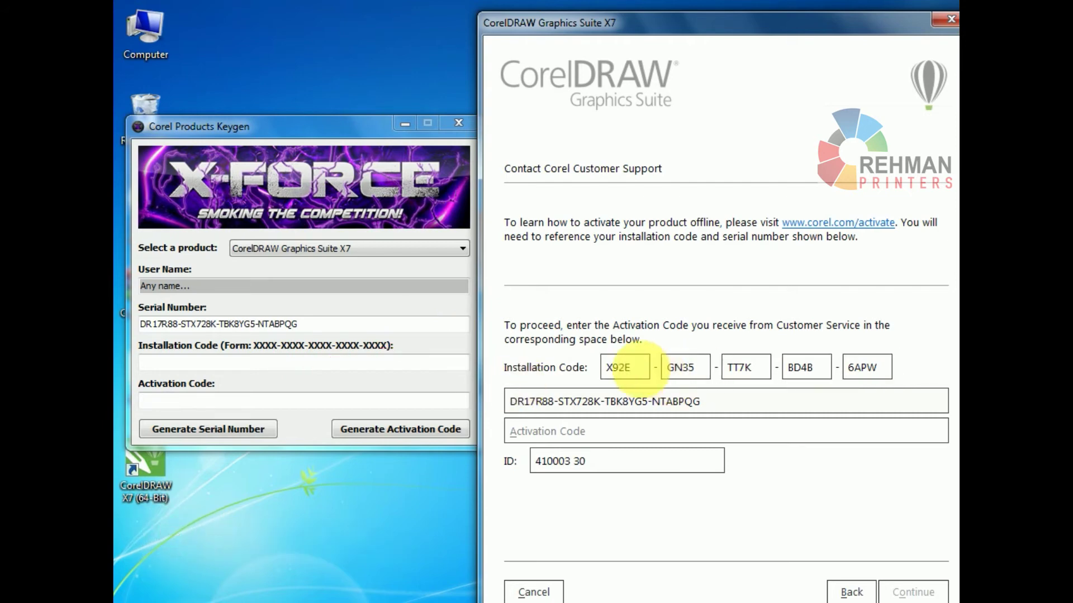
# Copy the first group of the installation code into the keygen's installation code field and add a hyphen
pyautogui.click(630, 370)
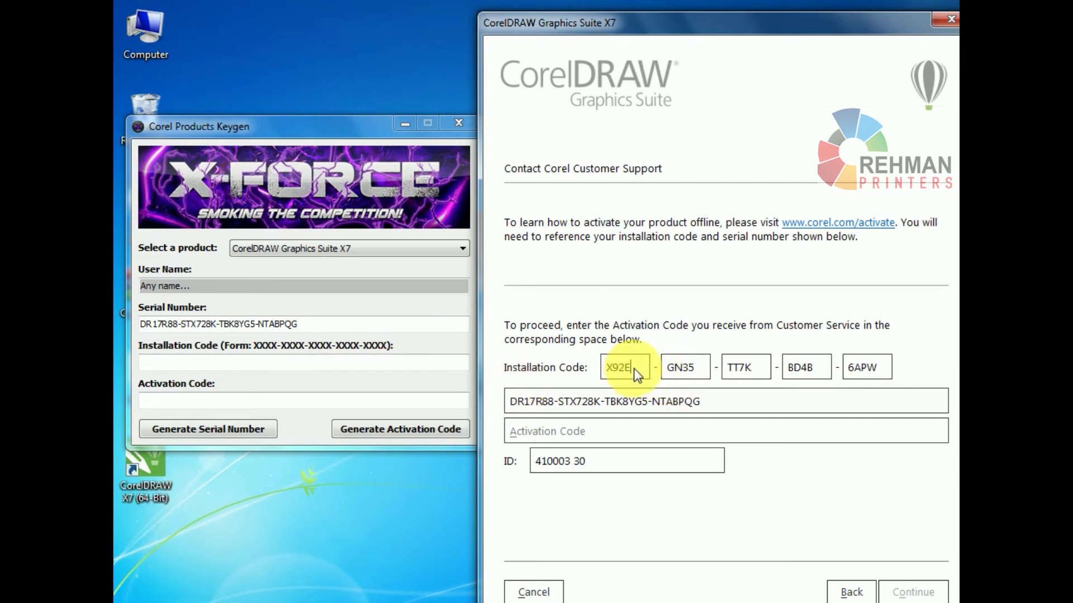
pyautogui.moveTo(631, 370); pyautogui.dragTo(615, 372)
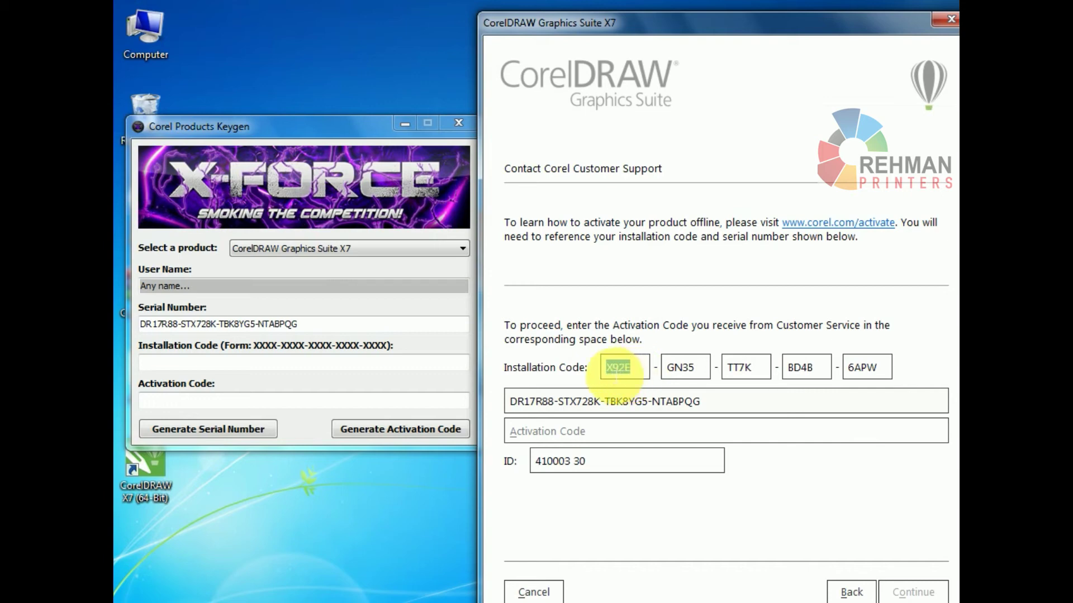
pyautogui.rightClick(624, 374)
pyautogui.click(663, 424)
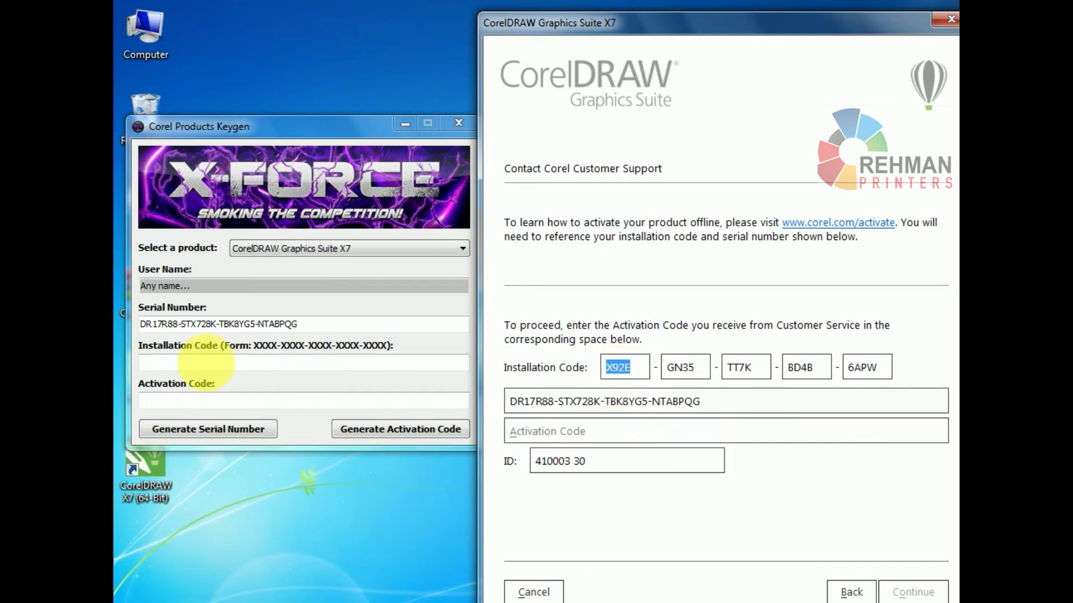
pyautogui.click(185, 365)
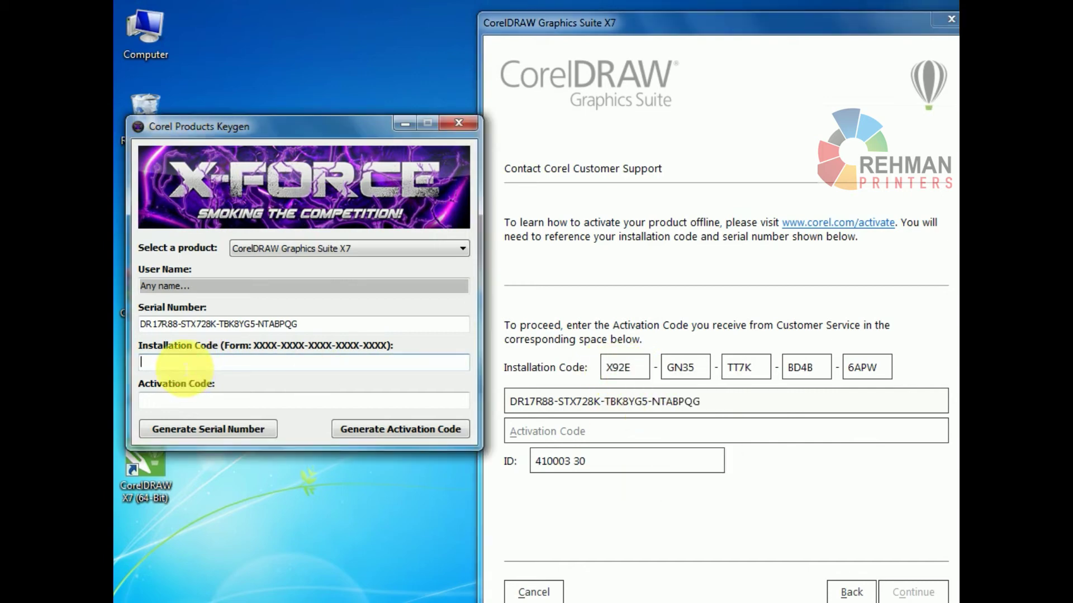
pyautogui.rightClick(180, 362)
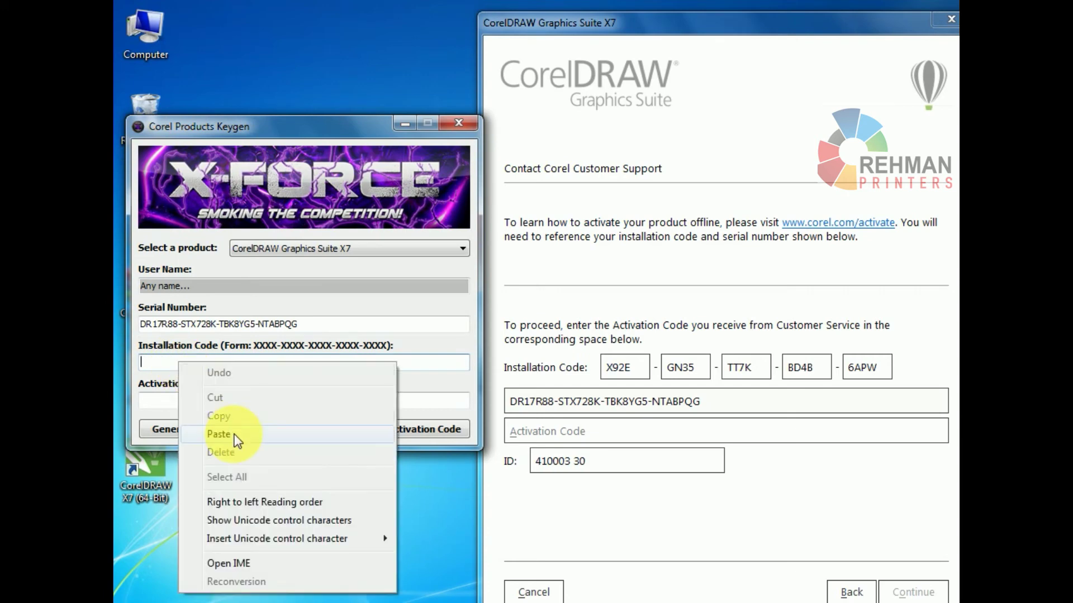
pyautogui.click(232, 434)
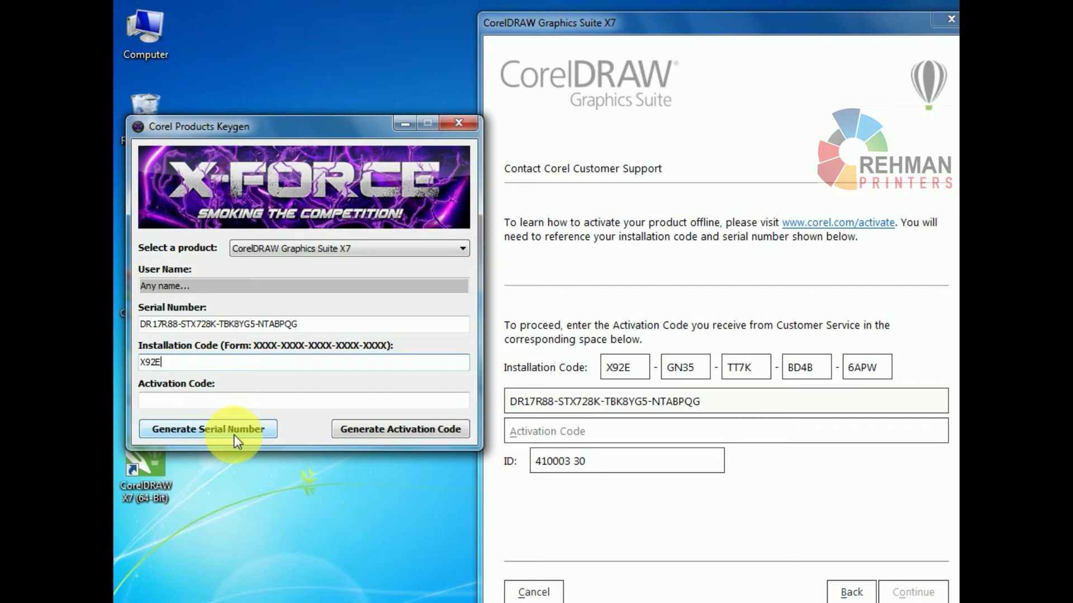
pyautogui.write('-')
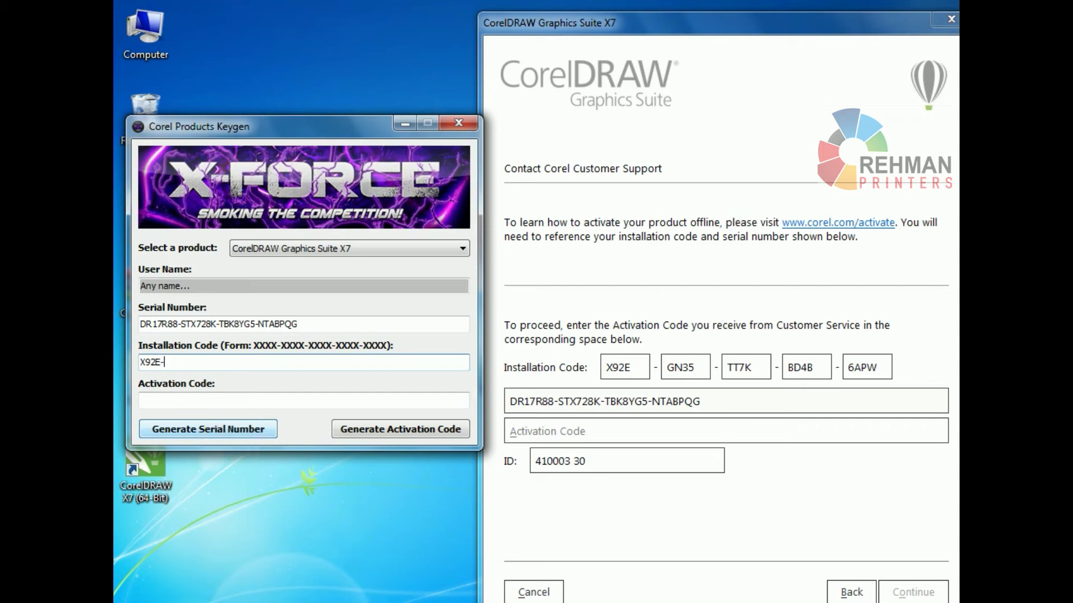
# Append the second group of the installation code to the keygen's installation code field, followed by a hyphen
pyautogui.click(701, 375)
pyautogui.doubleClick(681, 369)
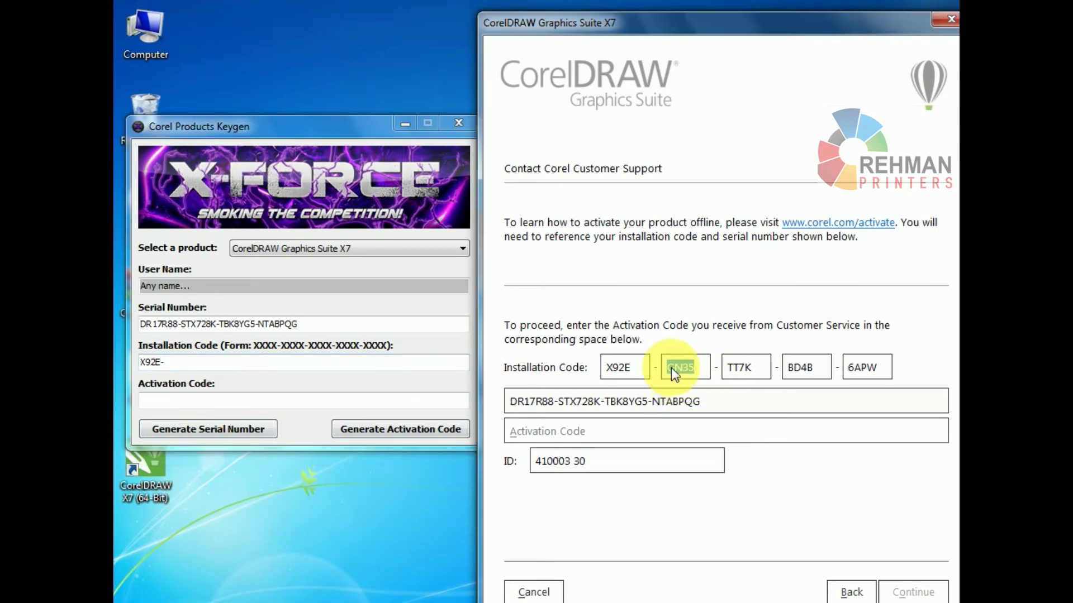
pyautogui.rightClick(694, 389)
pyautogui.click(710, 424)
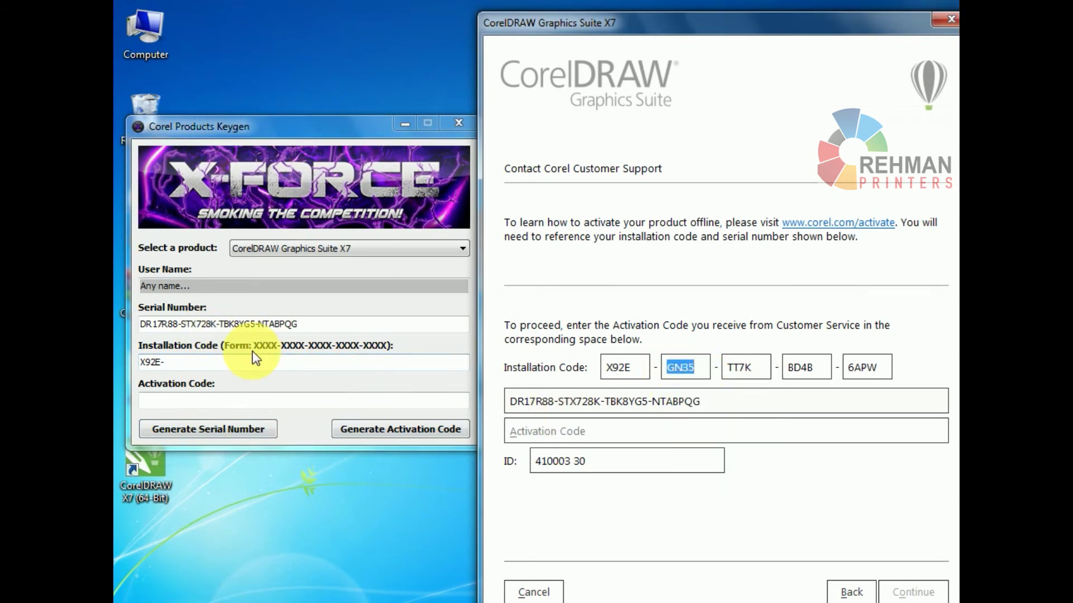
pyautogui.rightClick(225, 361)
pyautogui.click(266, 431)
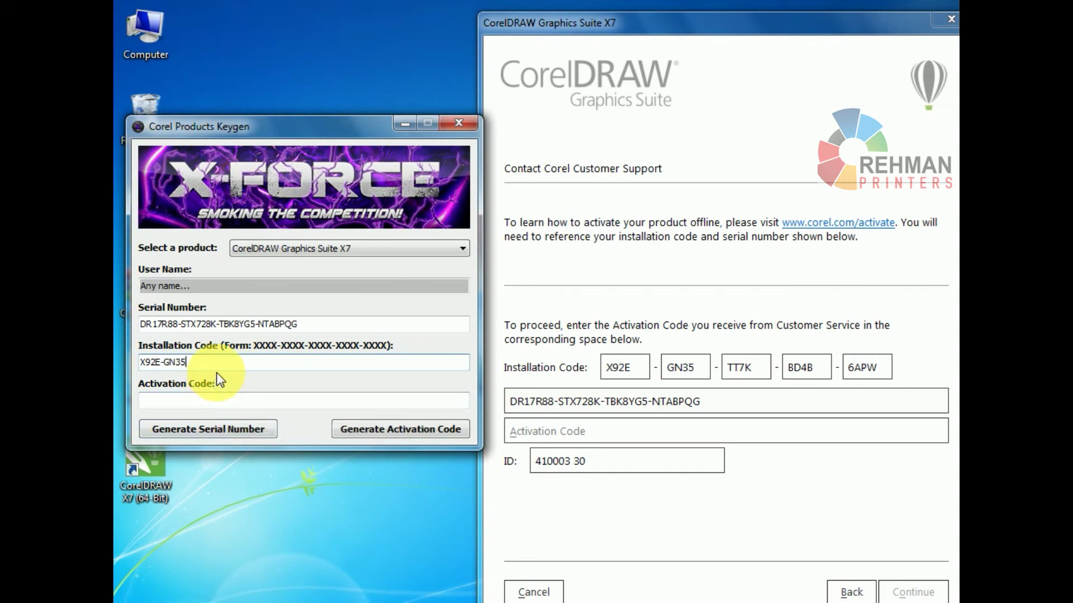
pyautogui.write('-')
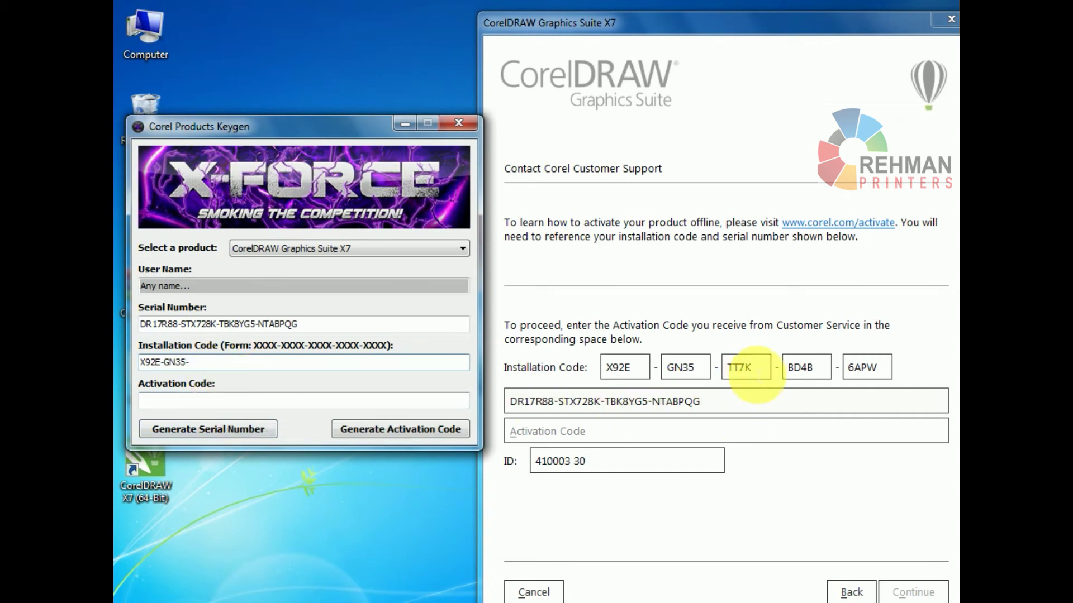
# Append the third group of the installation code to the keygen's installation code field, followed by a hyphen
pyautogui.doubleClick(739, 367)
pyautogui.rightClick(738, 372)
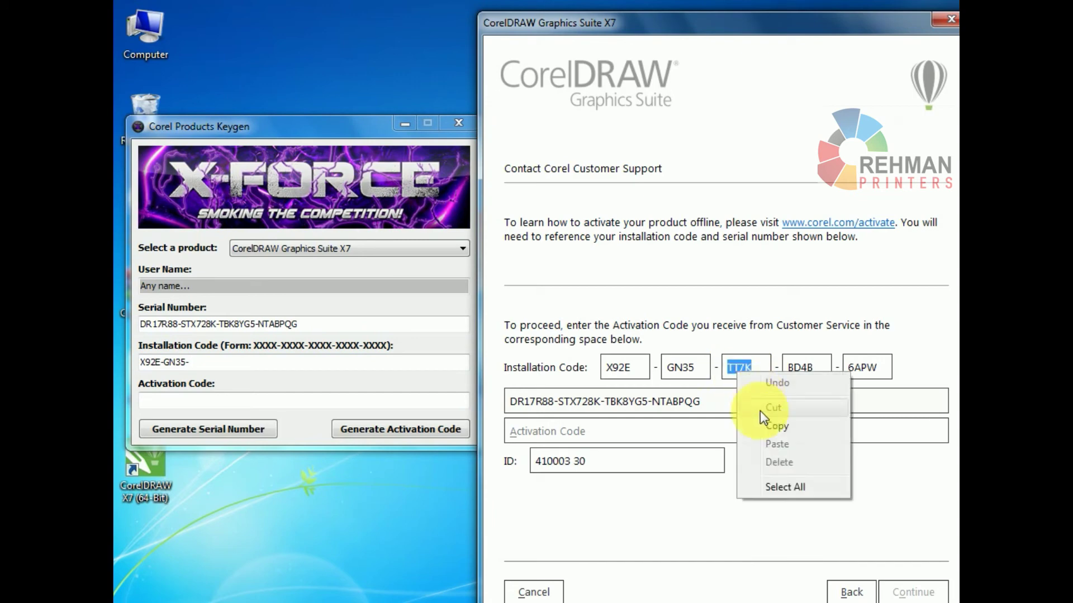
pyautogui.click(774, 426)
pyautogui.rightClick(205, 363)
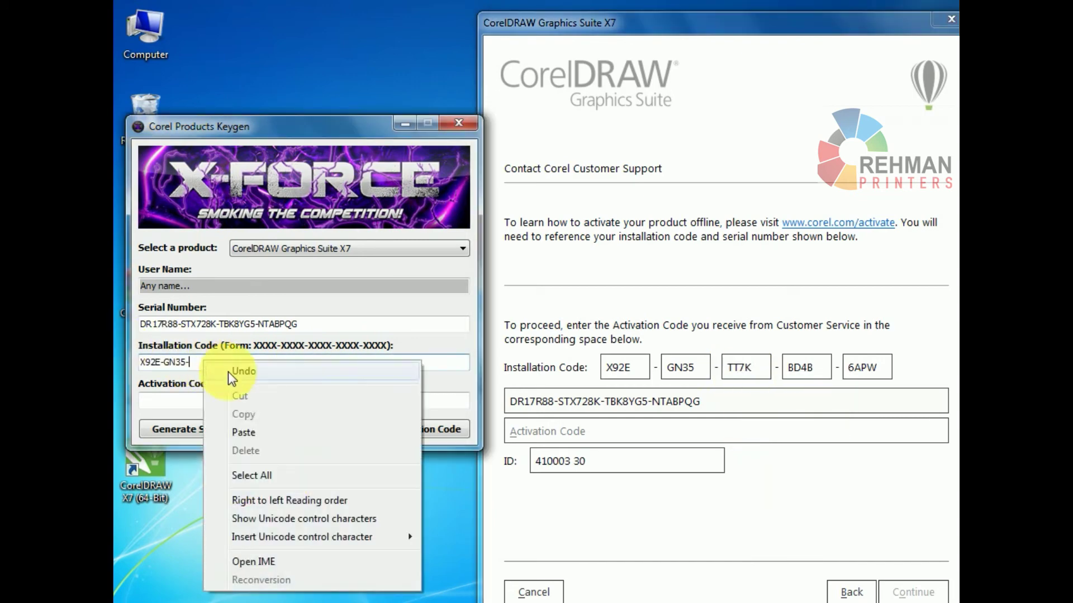
pyautogui.click(252, 430)
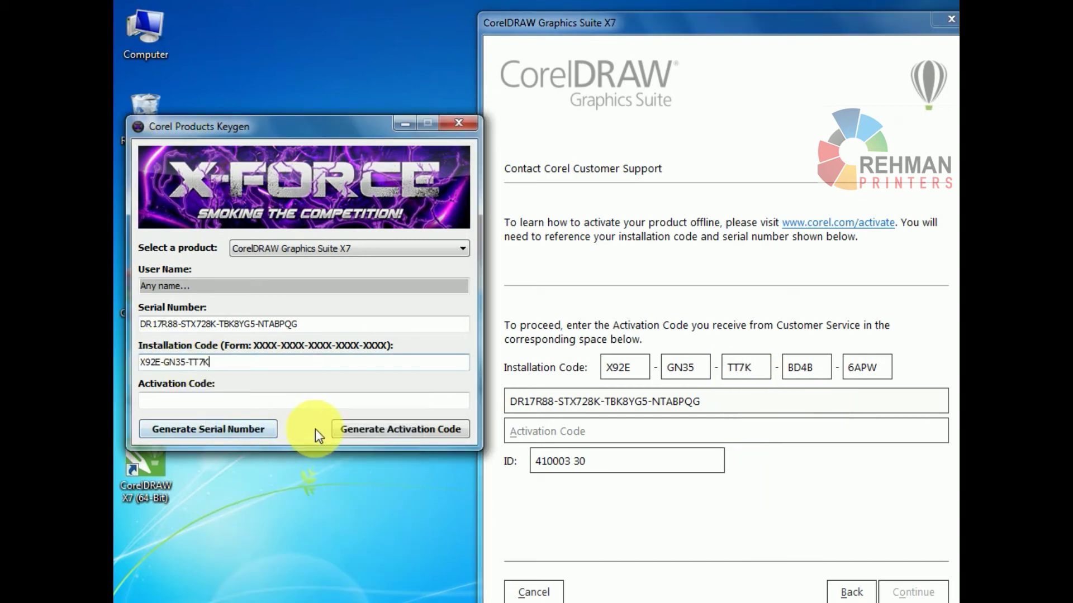
pyautogui.write('-')
# Append the fourth group of the installation code to the keygen's installation code field, followed by a hyphen
pyautogui.doubleClick(812, 370)
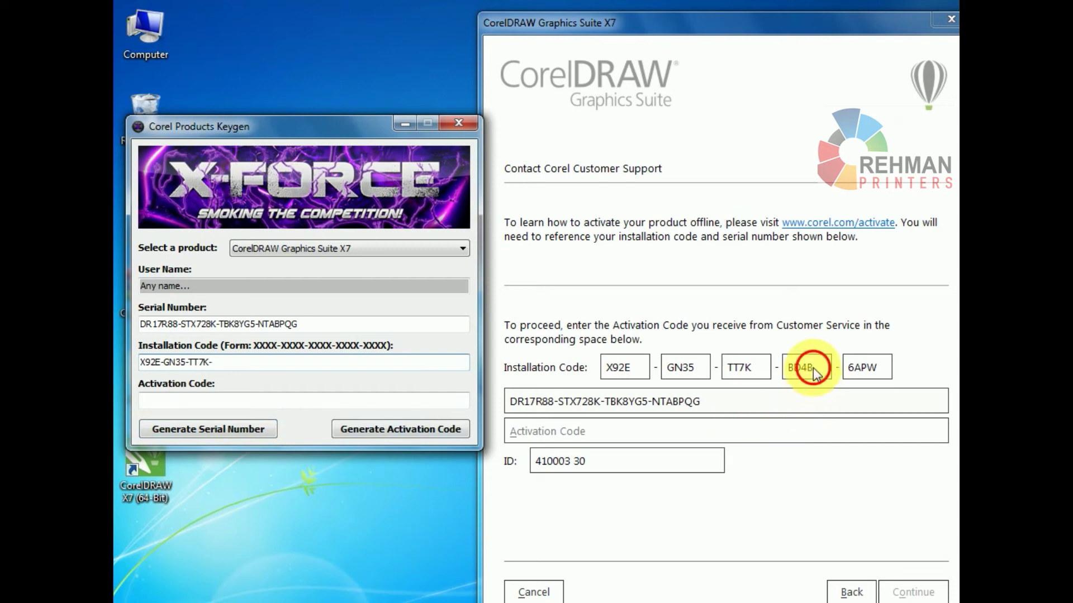
pyautogui.rightClick(798, 368)
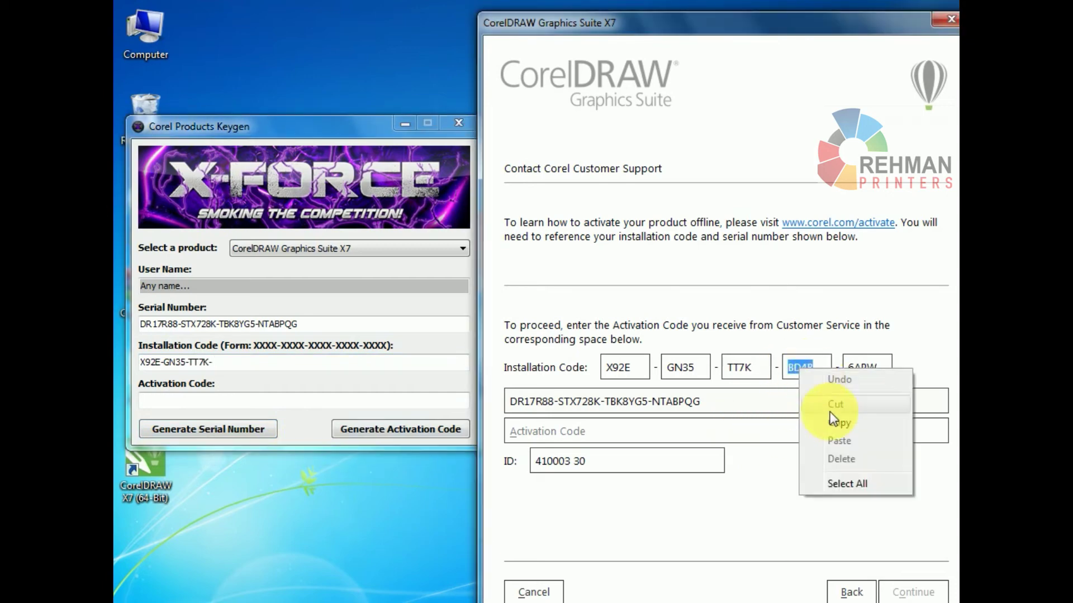
pyautogui.click(837, 423)
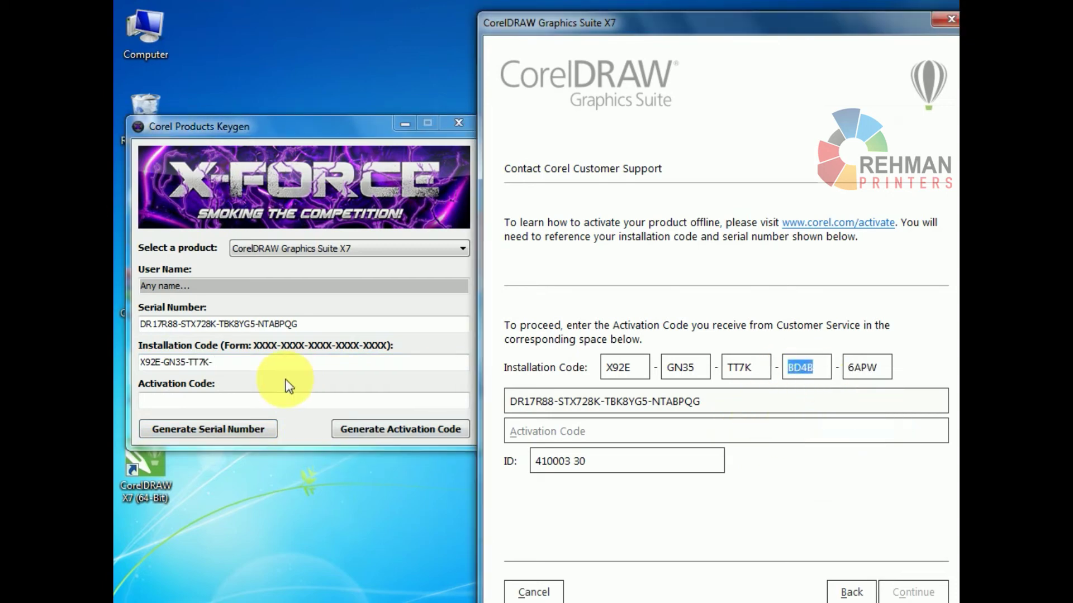
pyautogui.click(245, 366)
pyautogui.rightClick(242, 364)
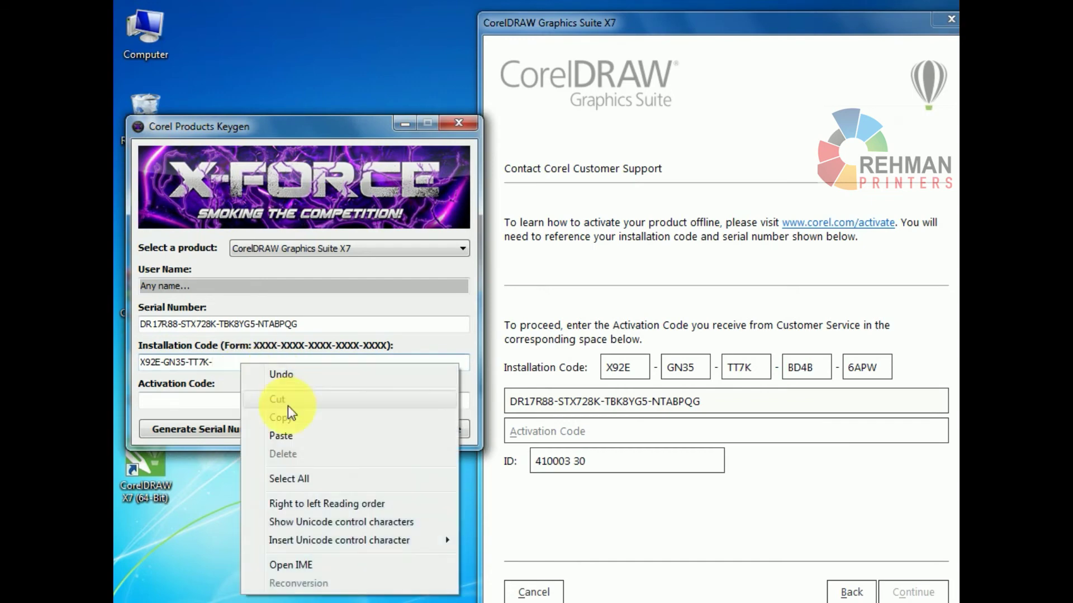
pyautogui.click(295, 438)
pyautogui.write('-')
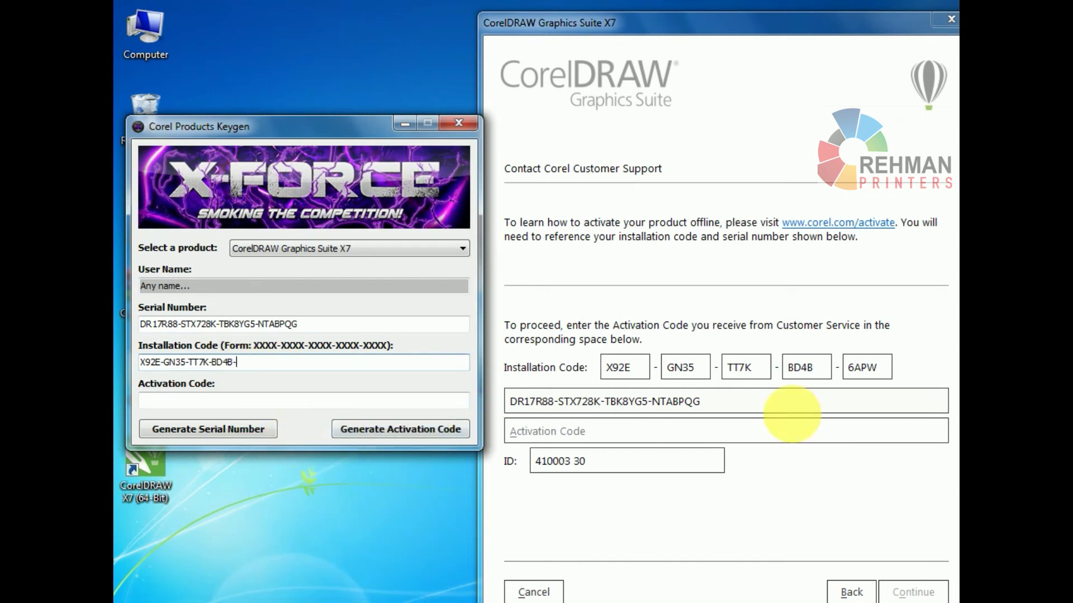
# Append the fifth group of the installation code to the keygen's installation code field
pyautogui.click(879, 374)
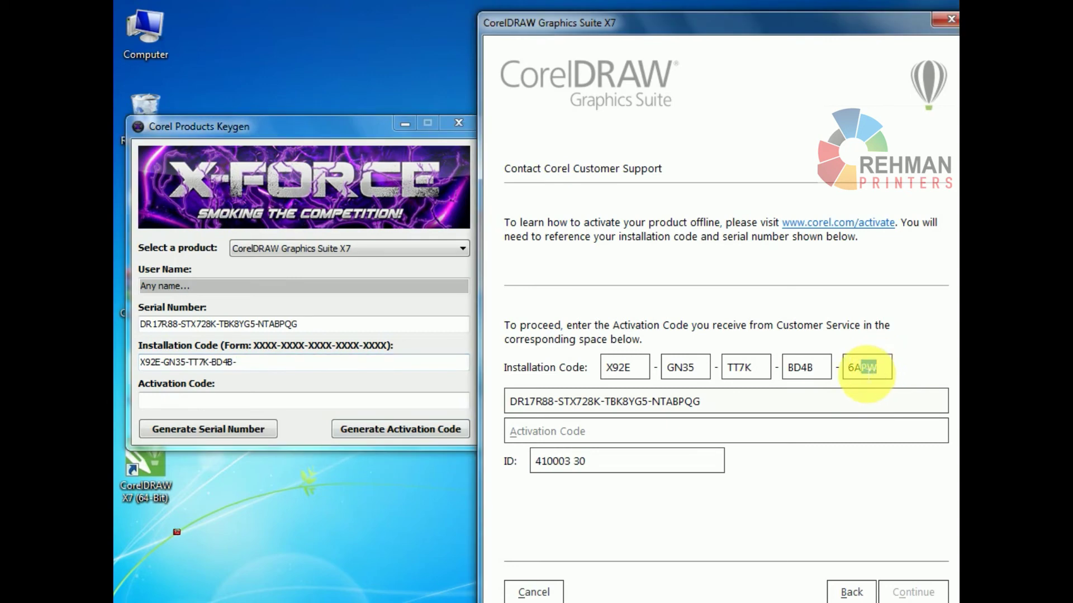
pyautogui.doubleClick(877, 373)
pyautogui.rightClick(873, 374)
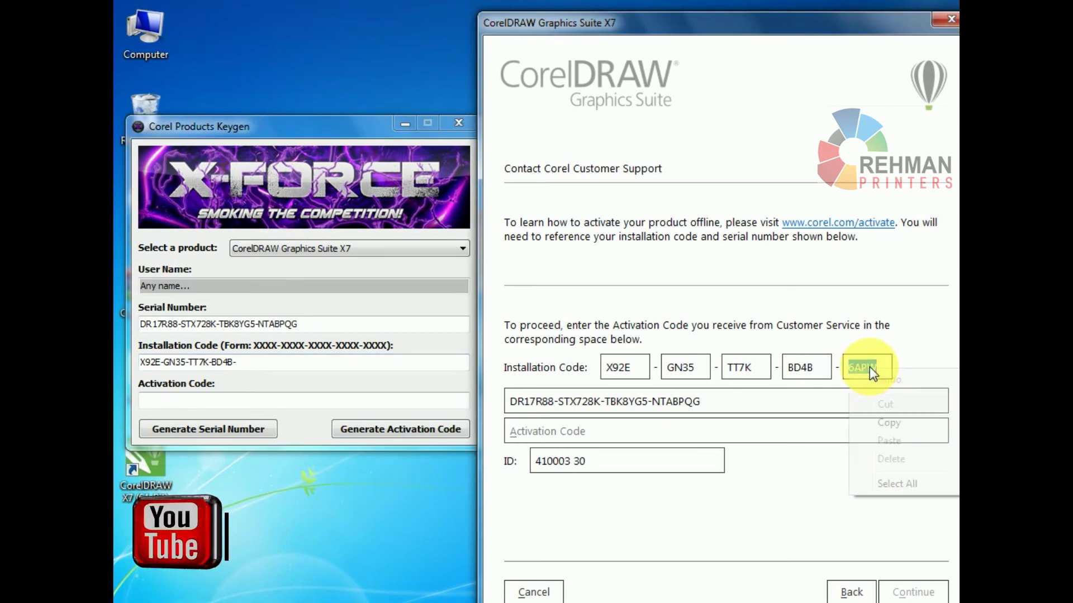
pyautogui.click(888, 423)
pyautogui.click(279, 364)
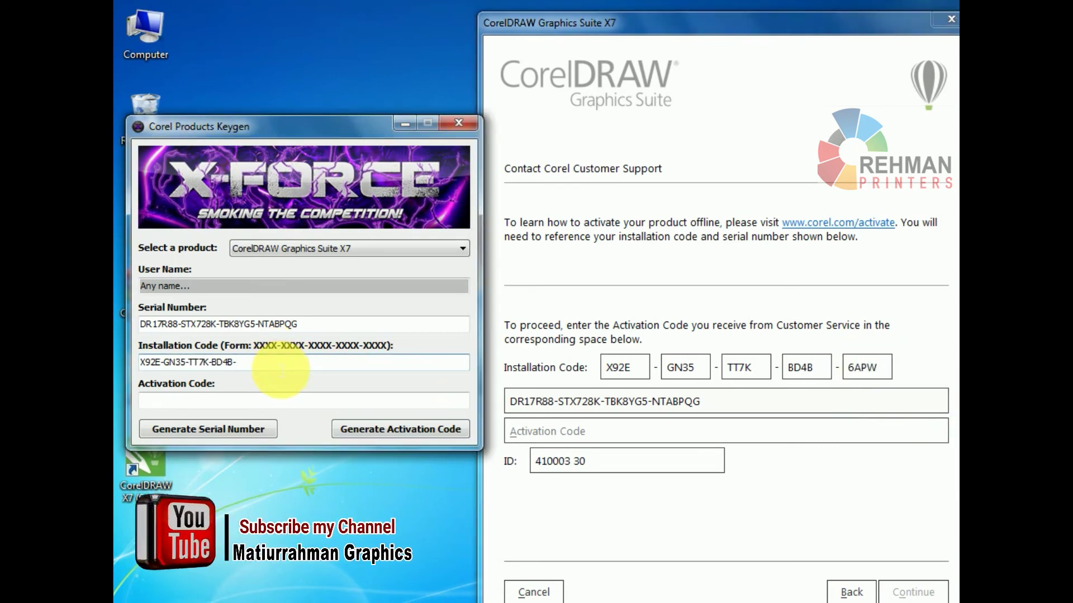
pyautogui.rightClick(285, 363)
pyautogui.click(321, 437)
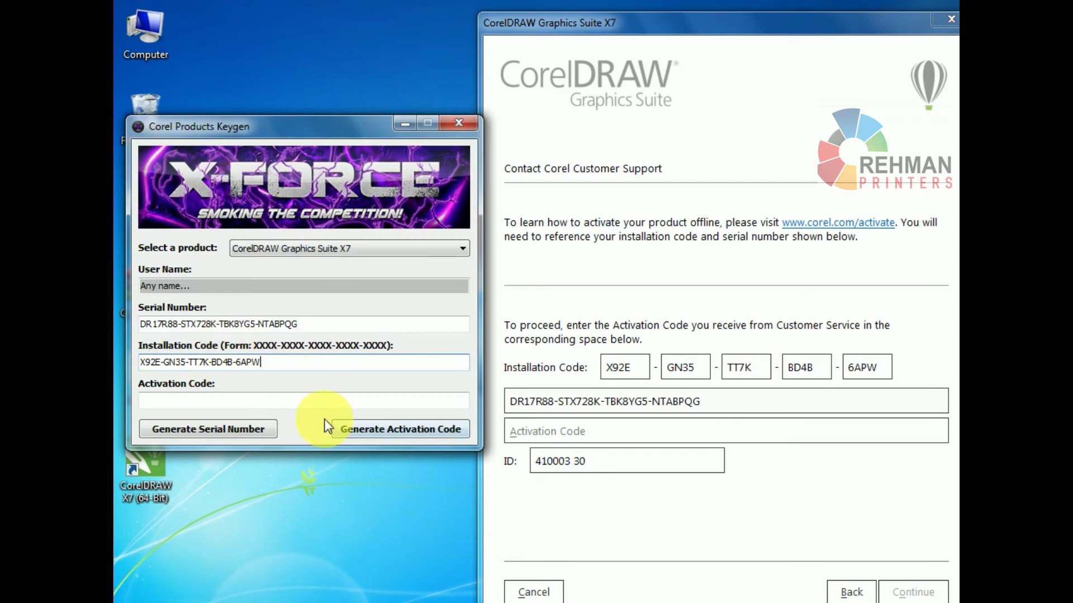
# Generate the activation code for CorelDRAW Graphics Suite X7 in the keygen and copy it
pyautogui.click(383, 428)
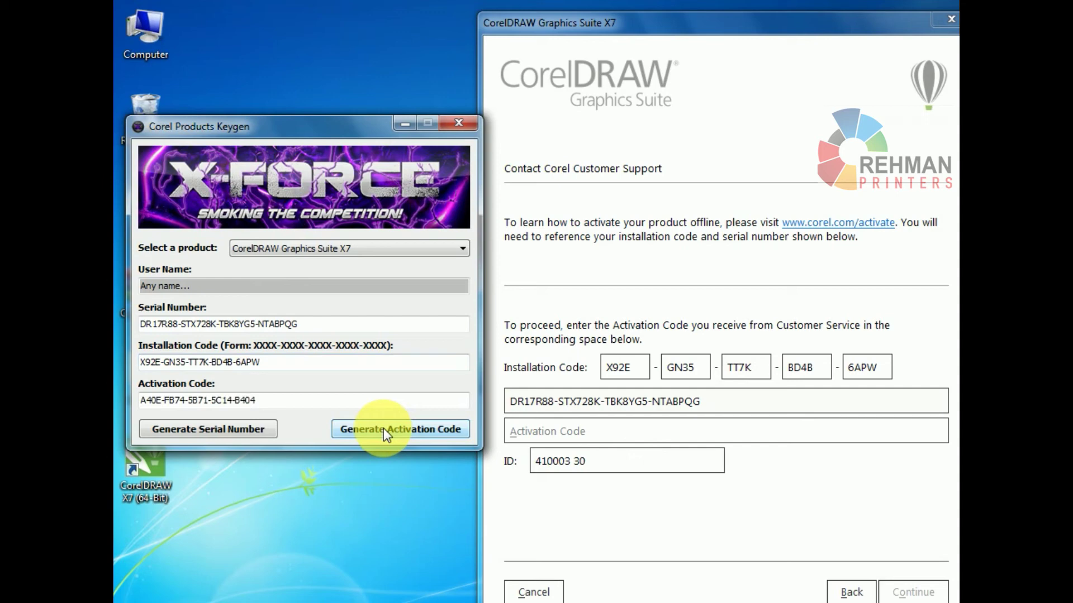
pyautogui.moveTo(262, 399); pyautogui.dragTo(141, 401)
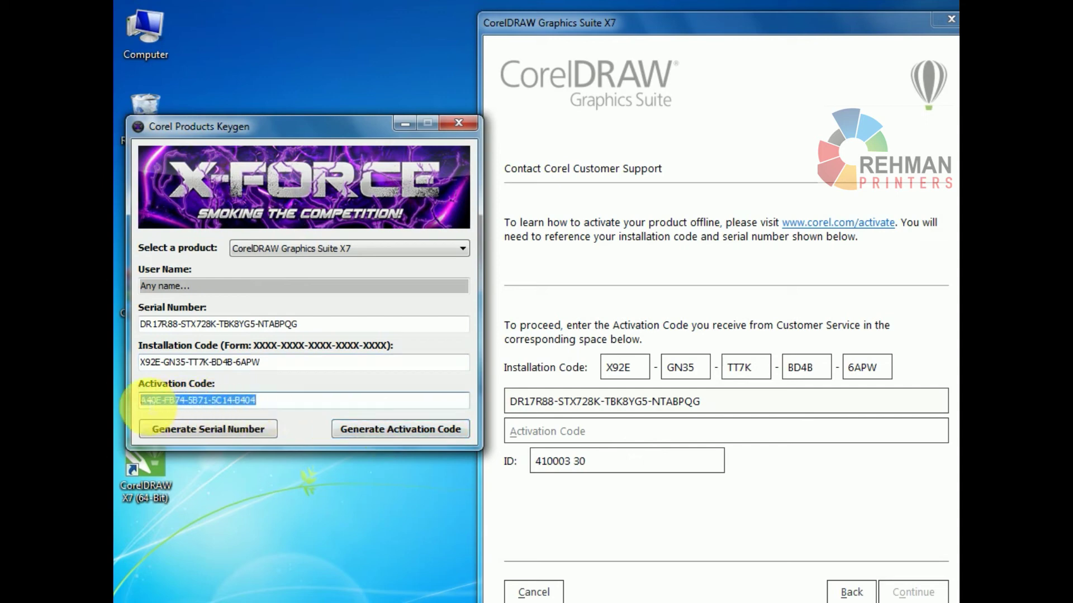
pyautogui.rightClick(163, 401)
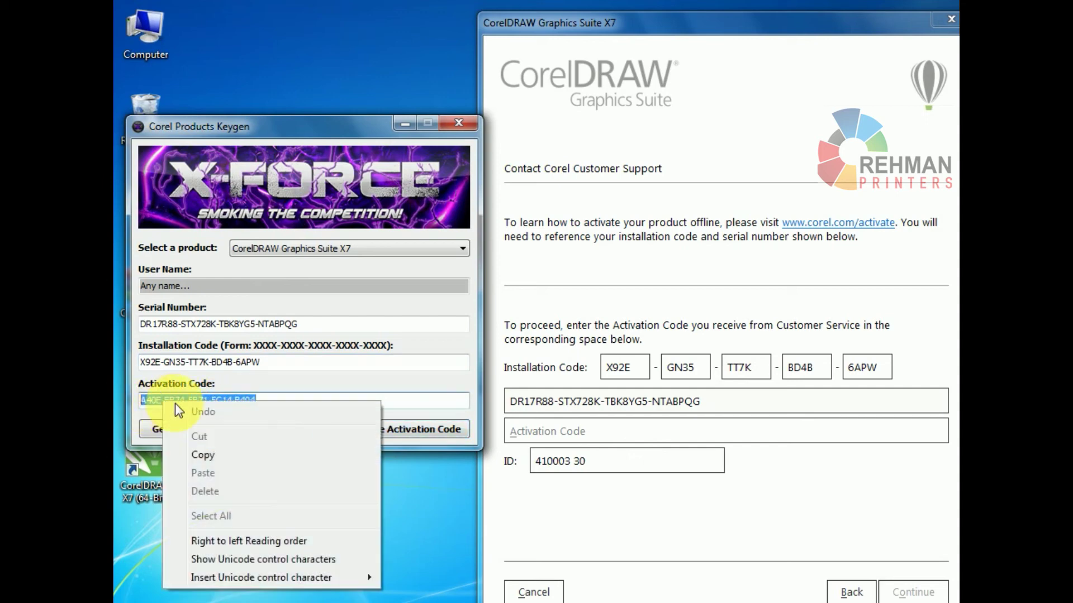
pyautogui.click(204, 457)
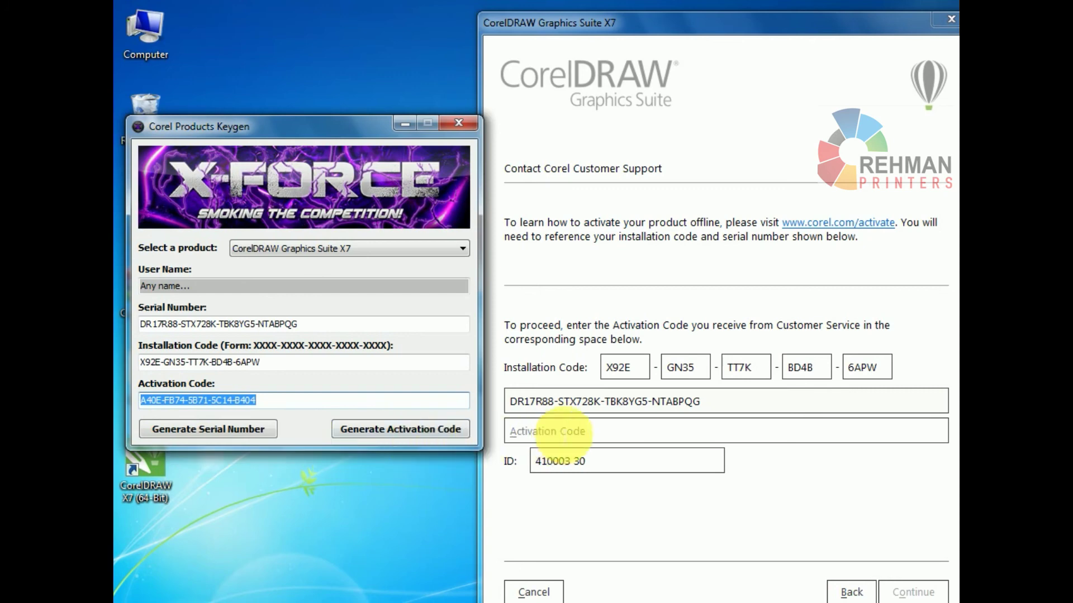
# Paste the activation code into the CorelDRAW activation window, submit it and close the activation window
pyautogui.click(562, 431)
pyautogui.rightClick(563, 435)
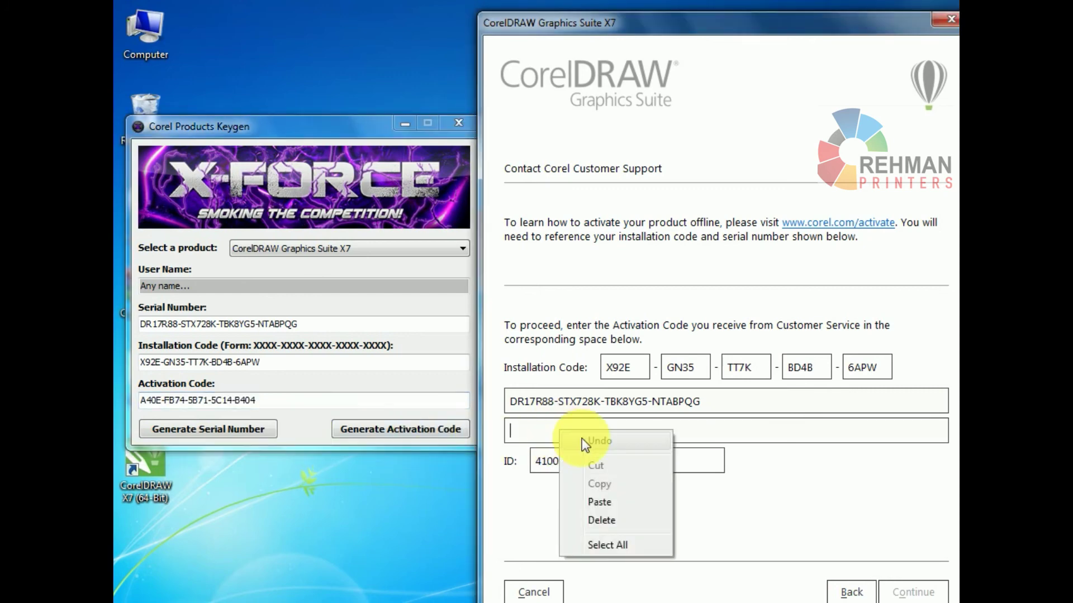
pyautogui.click(607, 502)
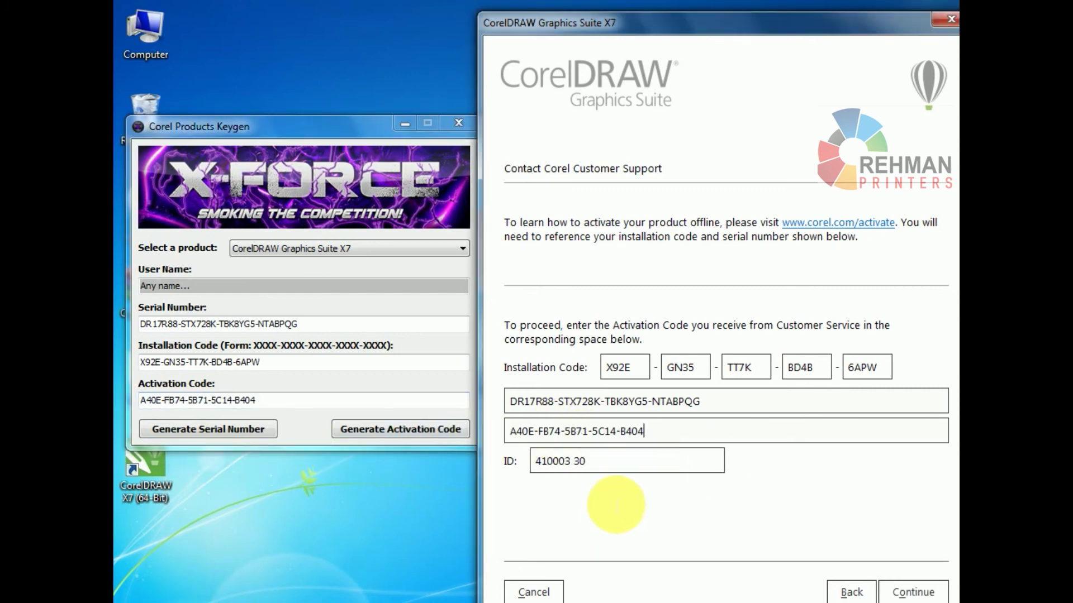
pyautogui.click(903, 593)
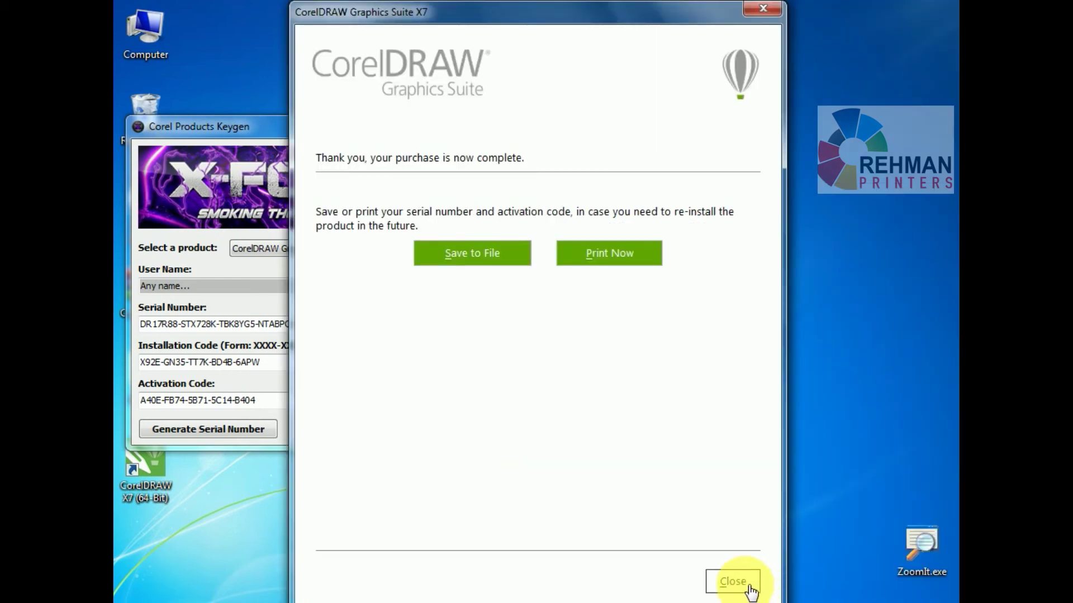
pyautogui.click(746, 584)
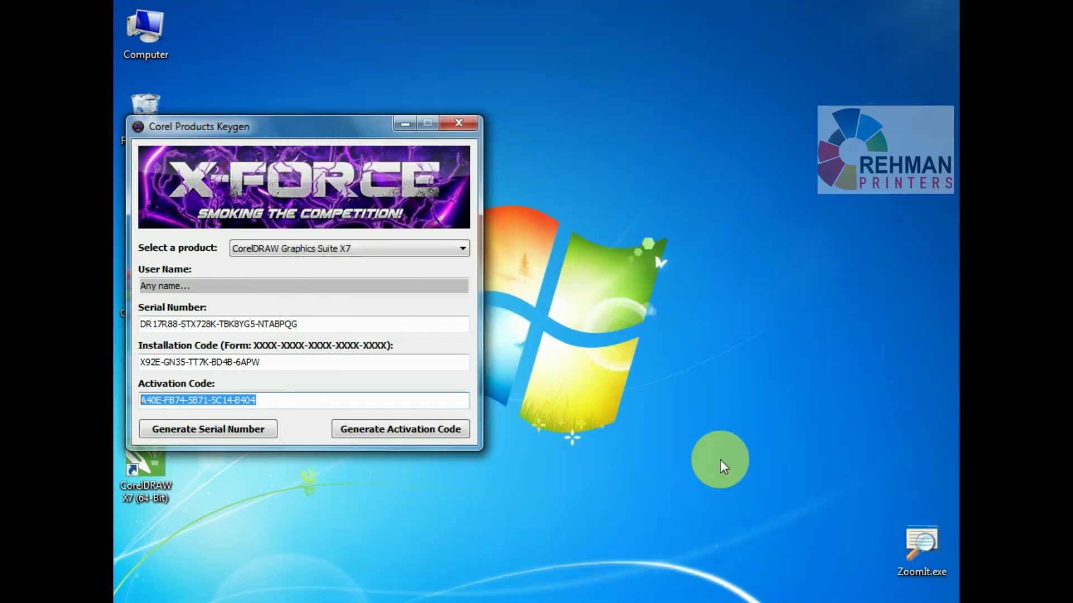
# Close the Corel Products Keygen and the Corel X7 folder window
pyautogui.click(457, 123)
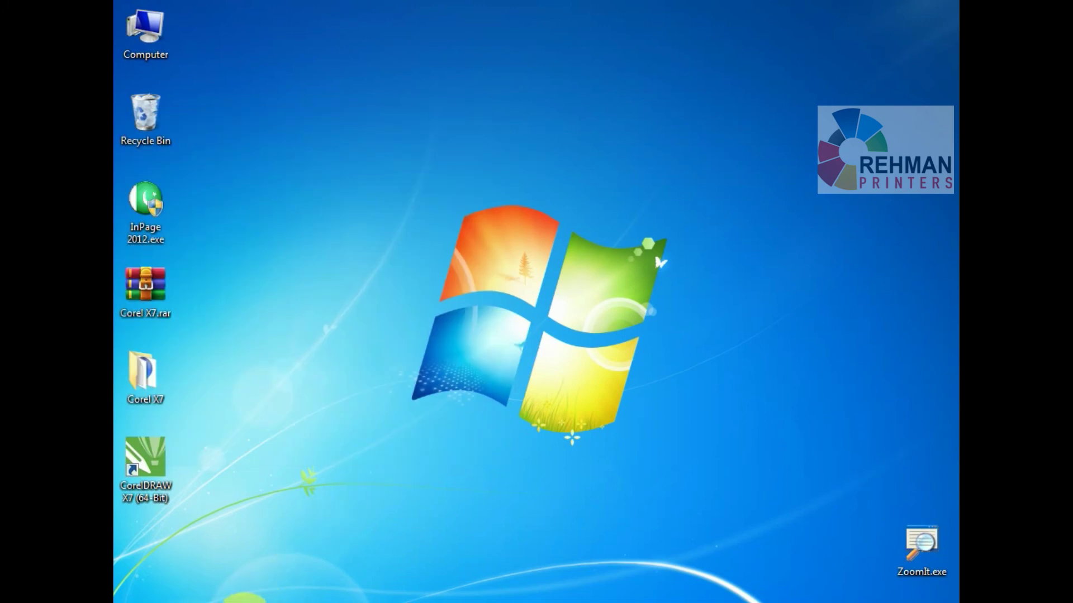
pyautogui.click(264, 587)
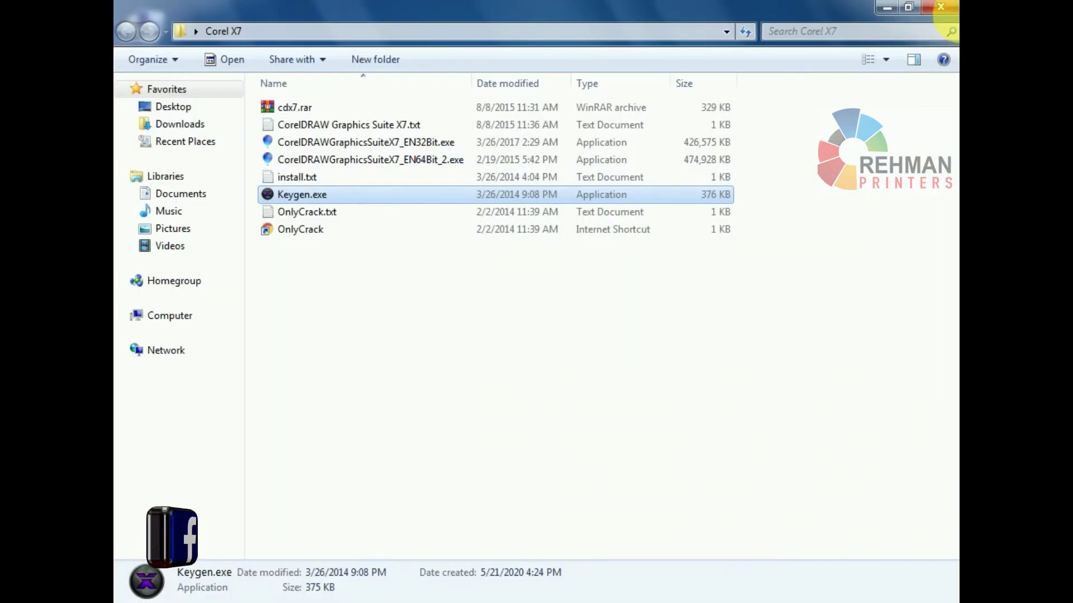
pyautogui.click(941, 7)
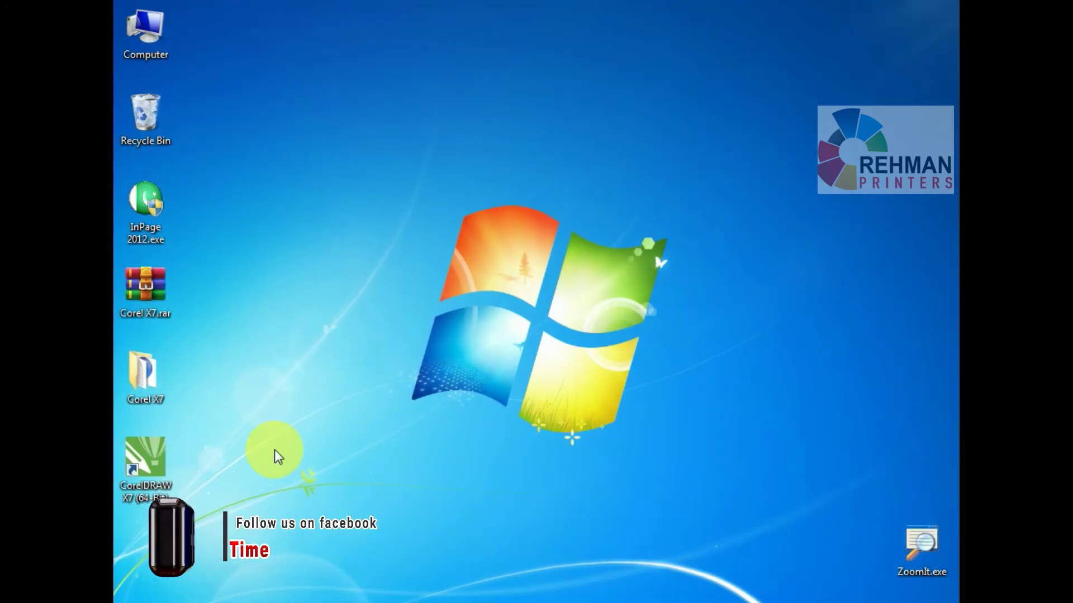
# Test-launch CorelDRAW X7 (64-Bit) from the desktop with a new default Letter document, and close the program
pyautogui.rightClick(147, 460)
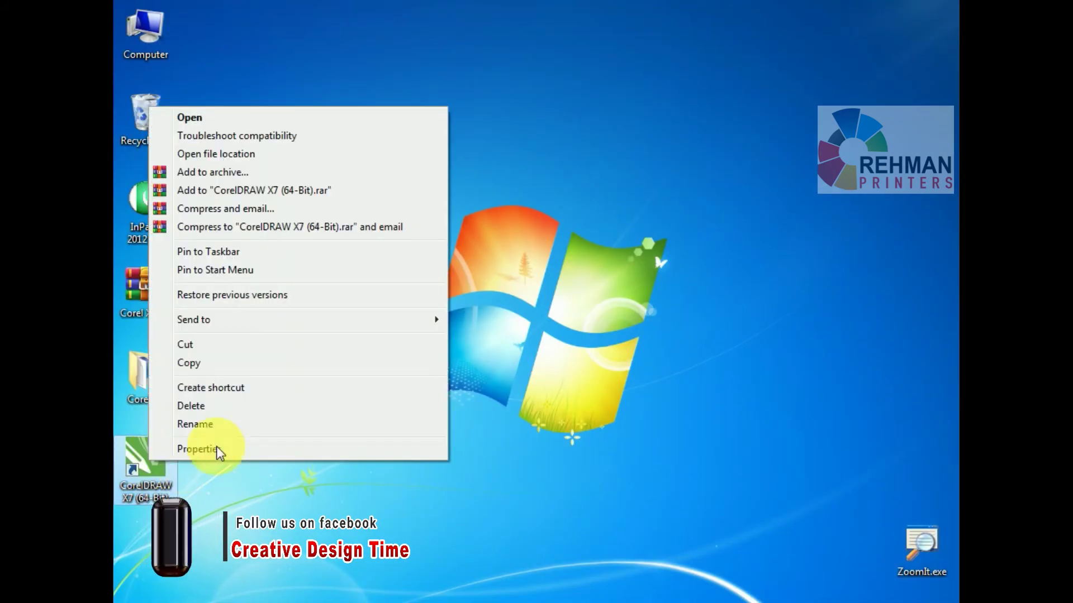
pyautogui.click(242, 119)
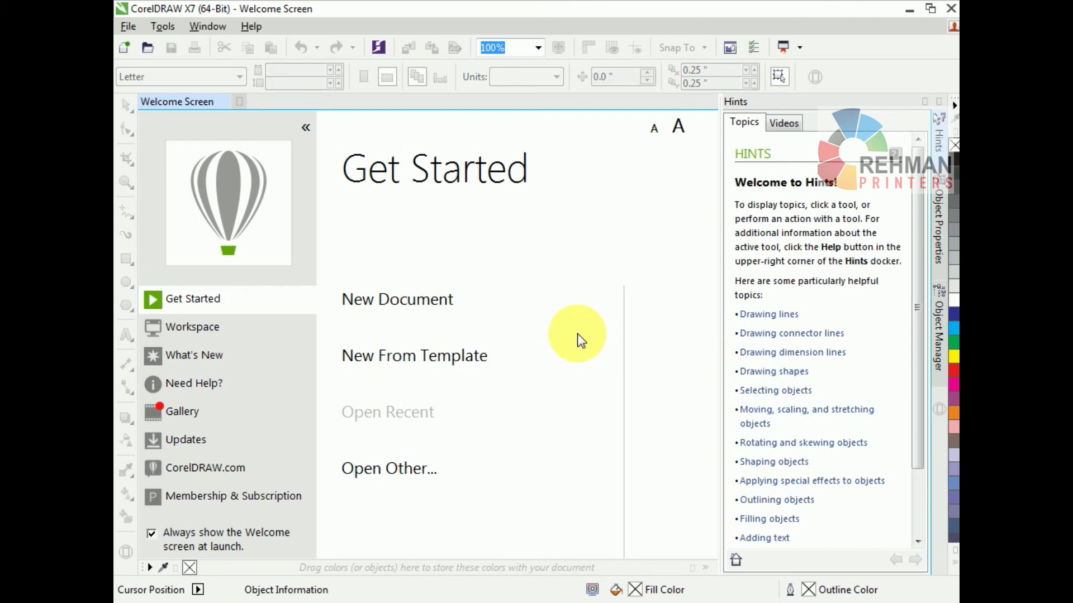
pyautogui.click(409, 308)
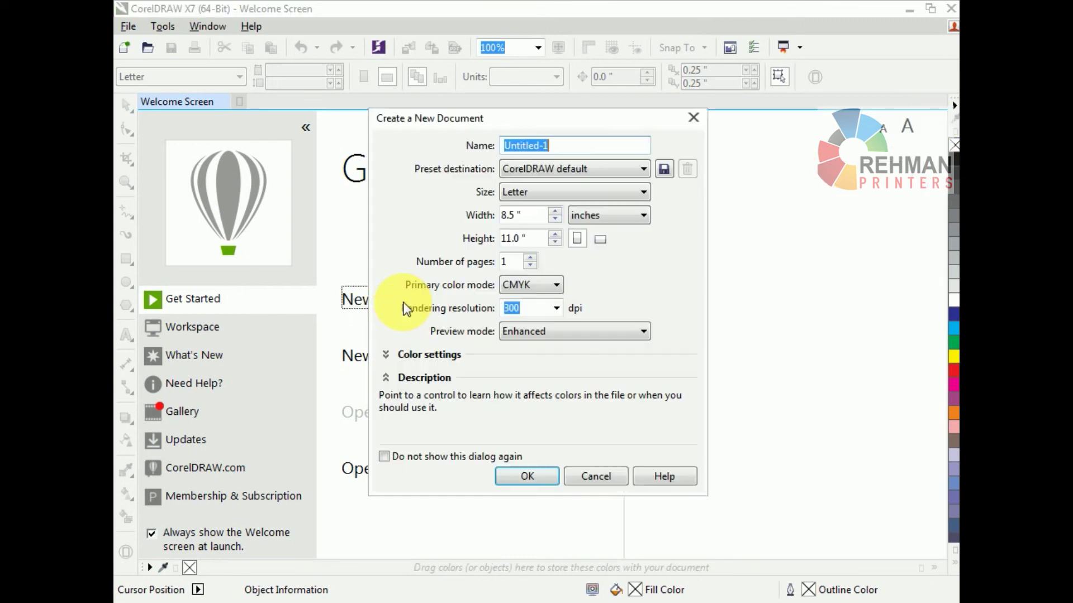
pyautogui.click(514, 479)
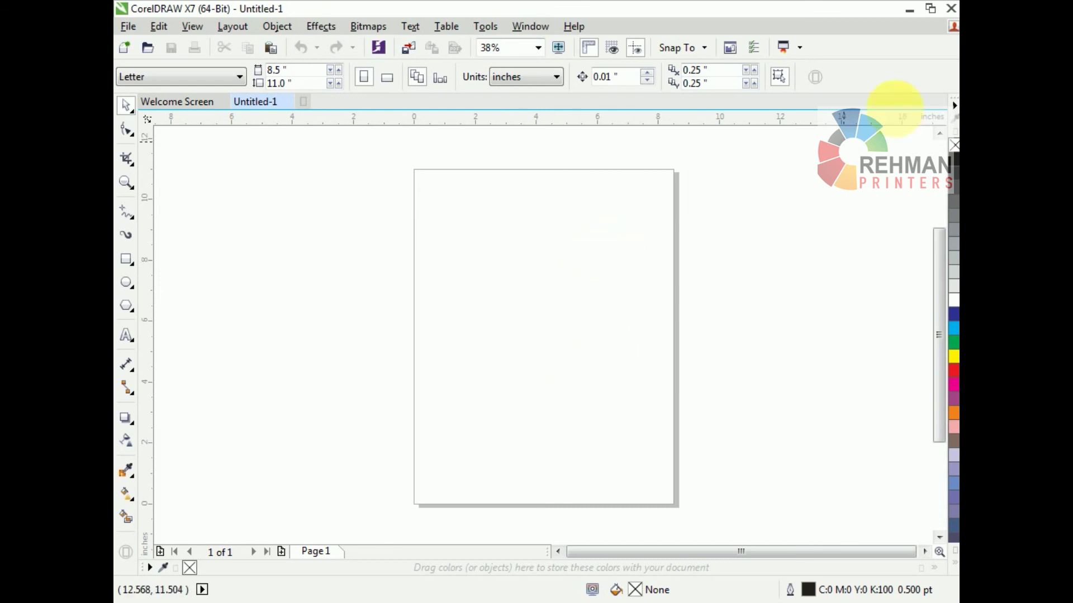
pyautogui.click(952, 9)
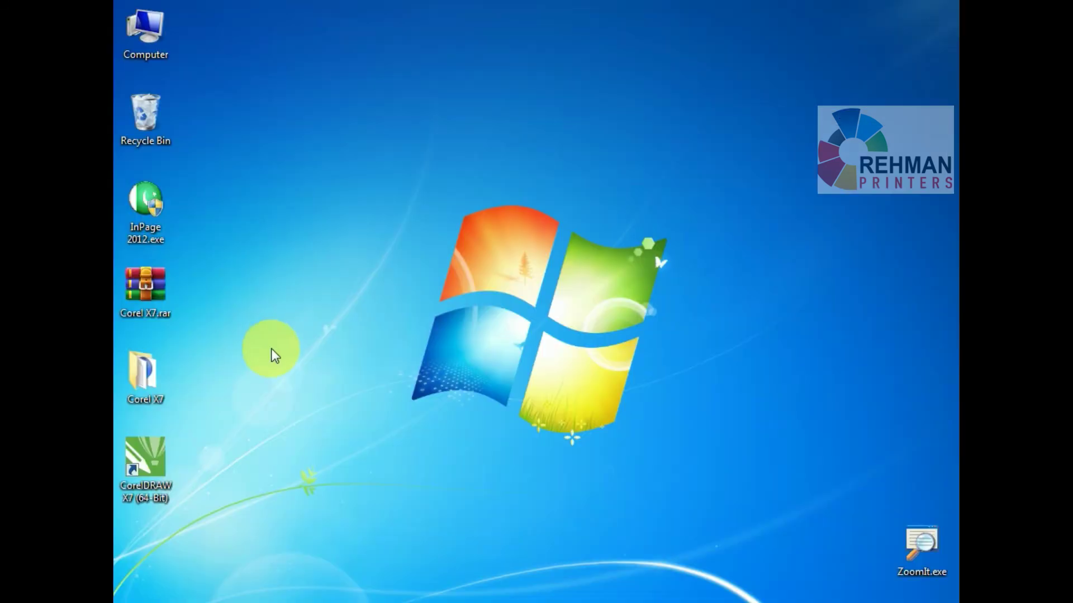
# Launch CorelDRAW X7 (64-Bit) from the desktop and dismiss the Corel account sign-in window
pyautogui.rightClick(150, 468)
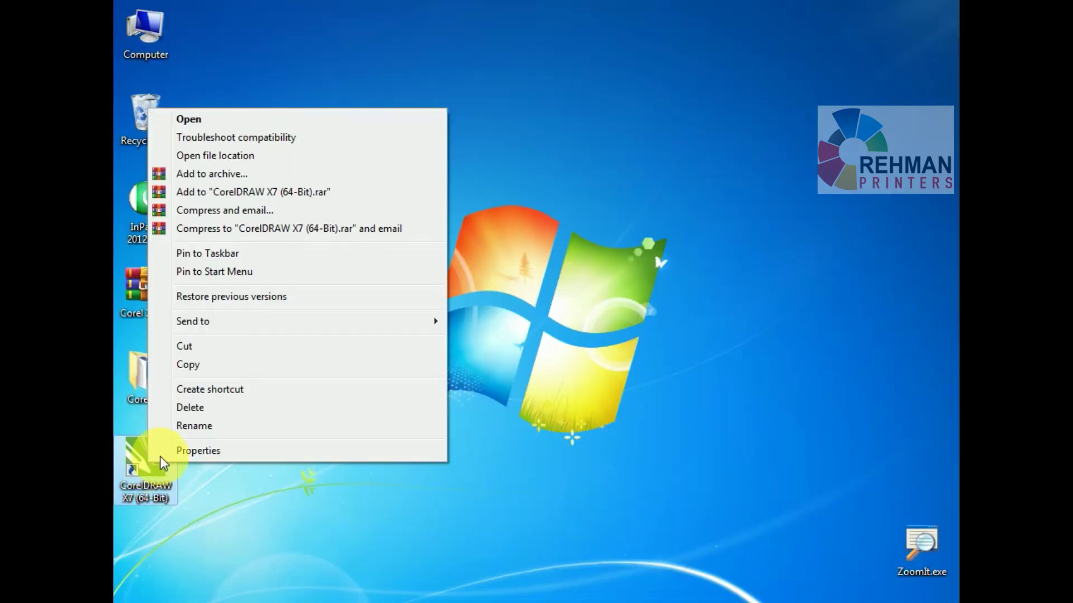
pyautogui.click(235, 120)
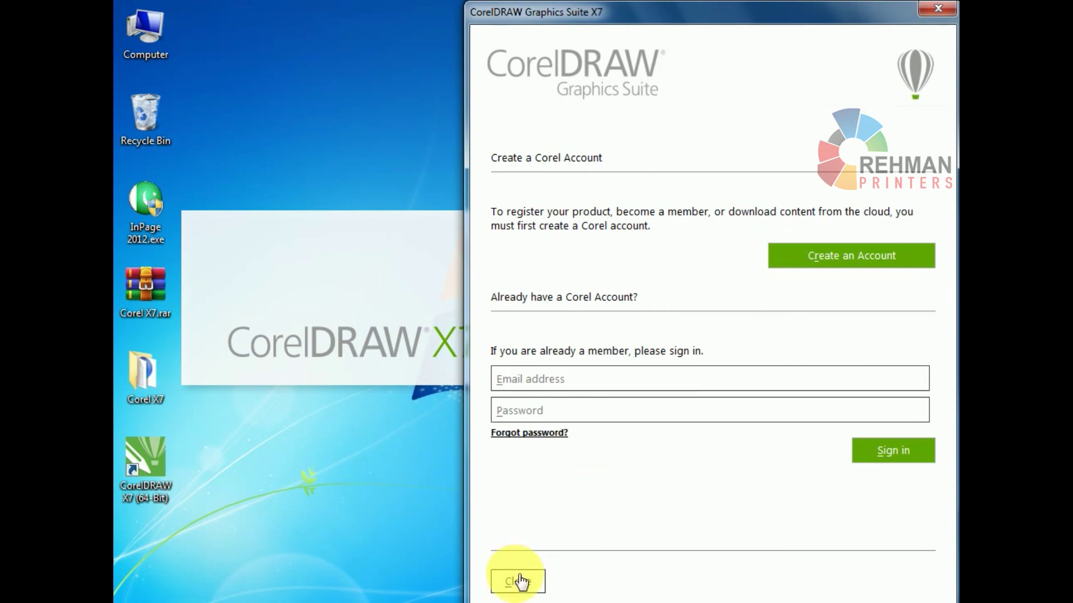
pyautogui.click(517, 581)
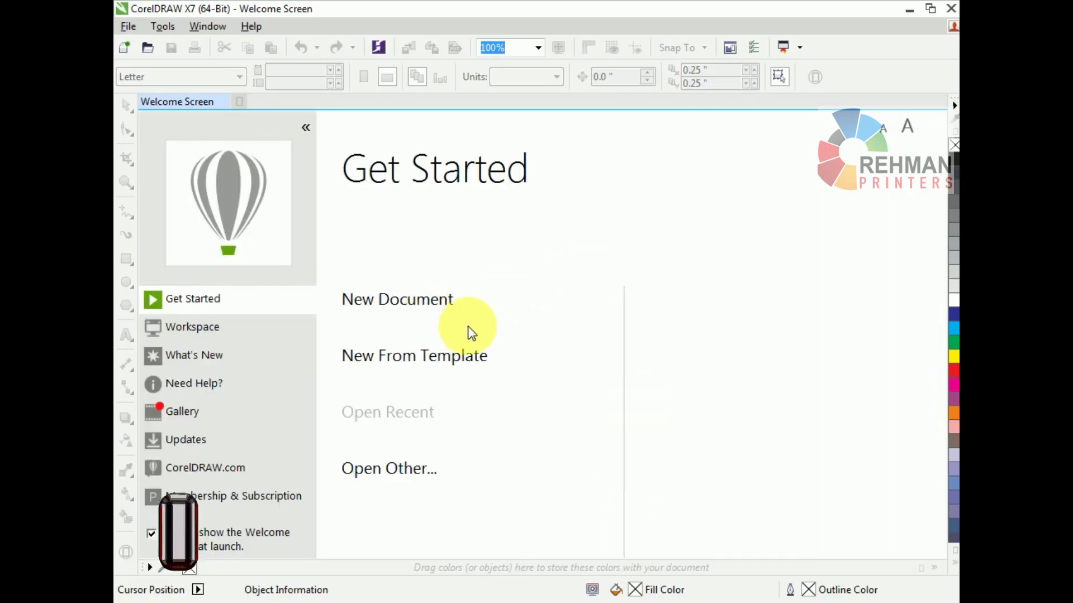
# Create a new Letter document with the default settings and draw a rectangle about 2.15 by 2.31 inches above the page's middle
pyautogui.click(432, 305)
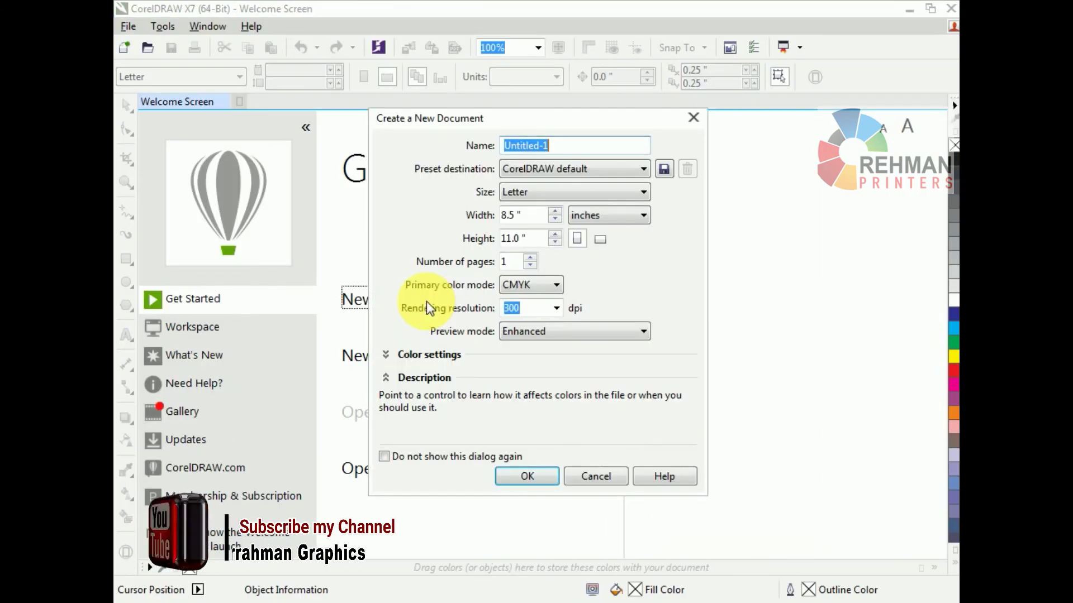
pyautogui.click(527, 477)
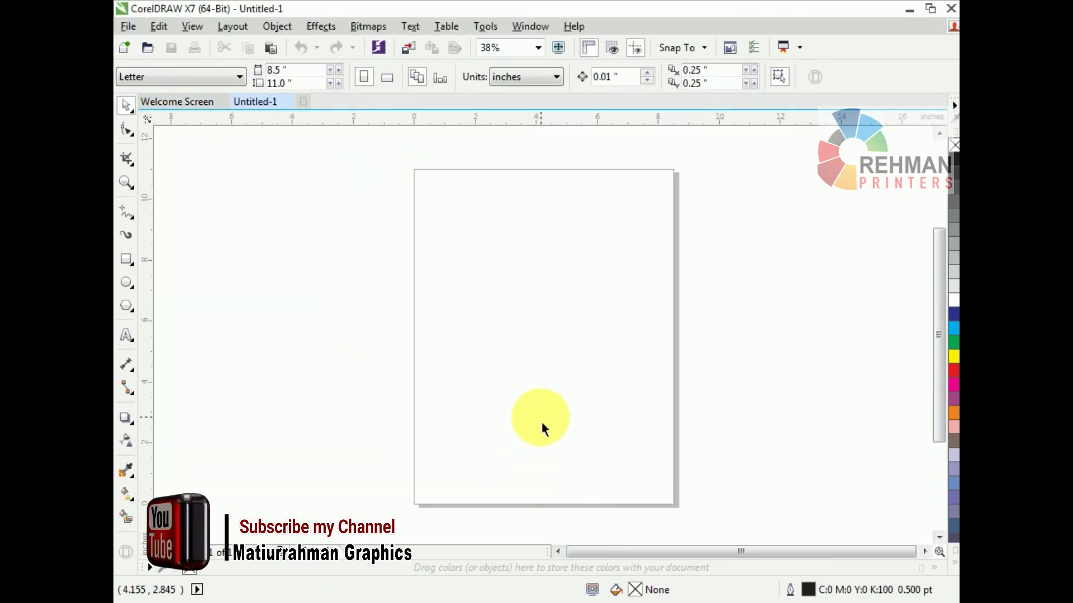
pyautogui.press('F6')
pyautogui.moveTo(486, 263); pyautogui.dragTo(551, 334)
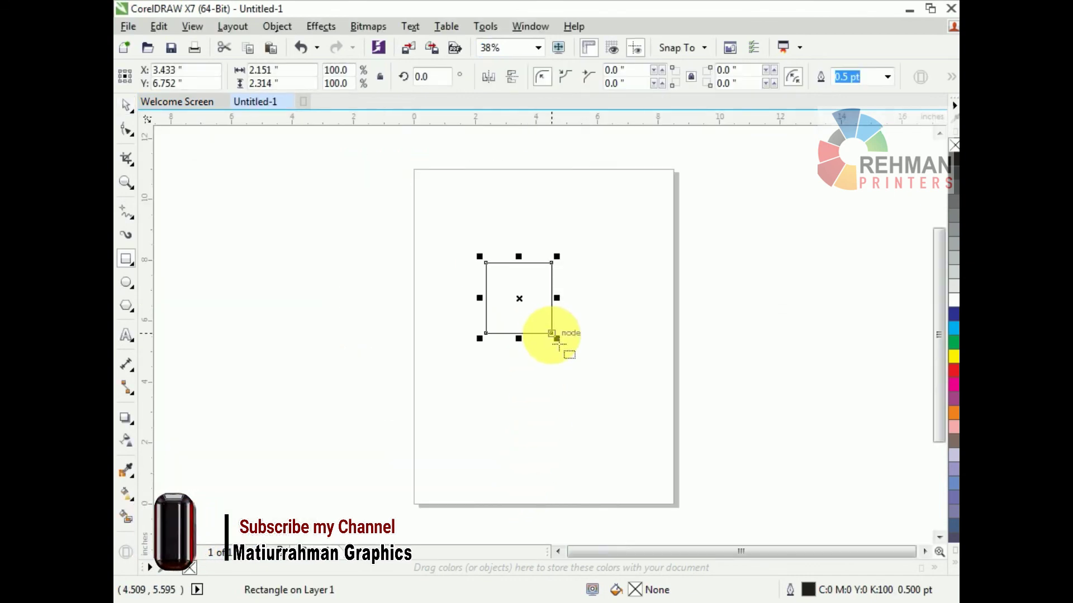
pyautogui.click(718, 331)
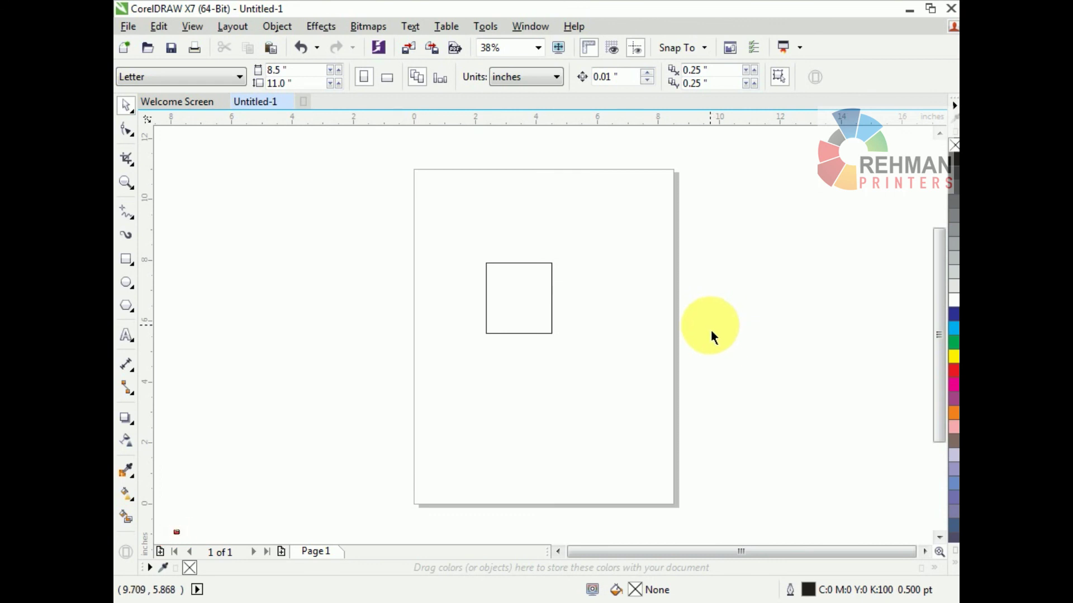